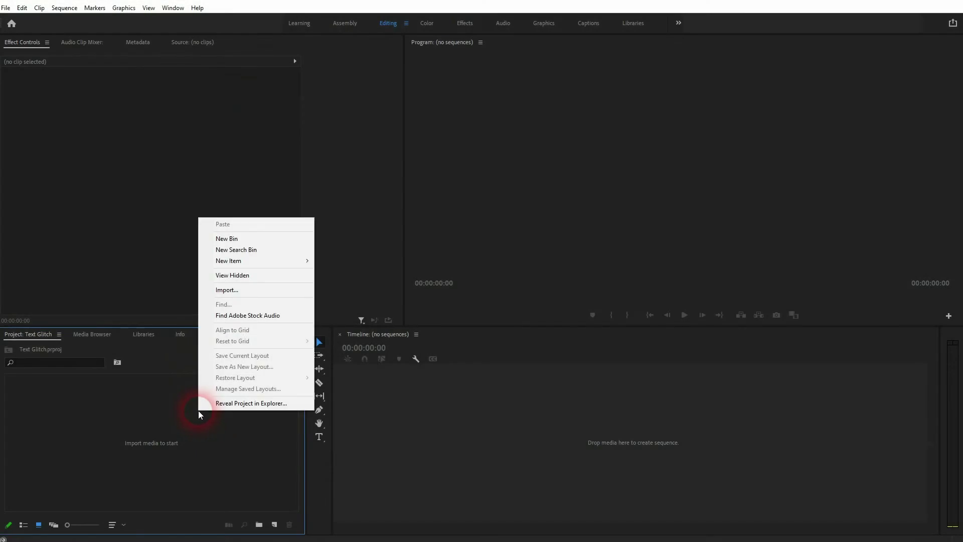
Create a 1920×1080 Black Video item and drag it onto the timeline as a new sequence
{"action": "mouse_move", "coordinate": [280, 260]}
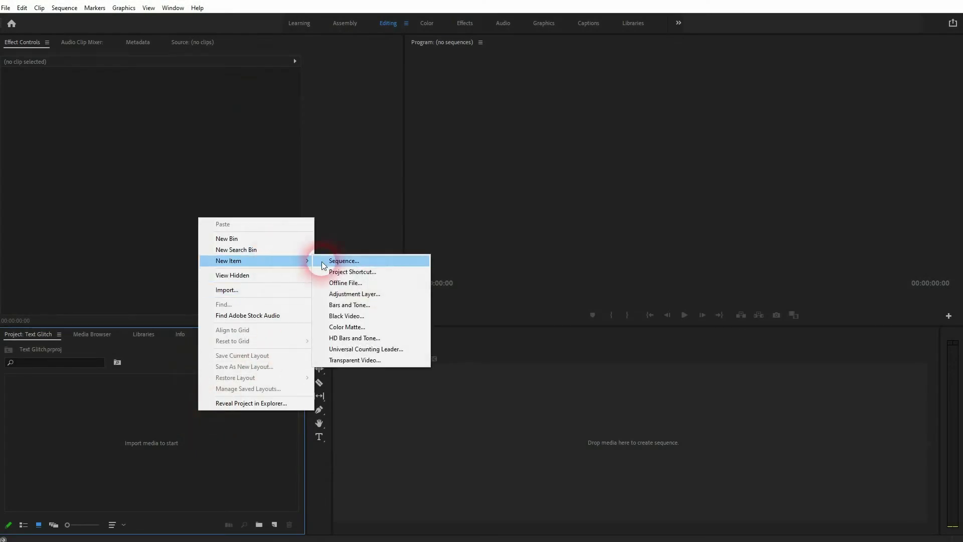
{"action": "left_click", "coordinate": [381, 316]}
{"action": "left_click", "coordinate": [475, 252]}
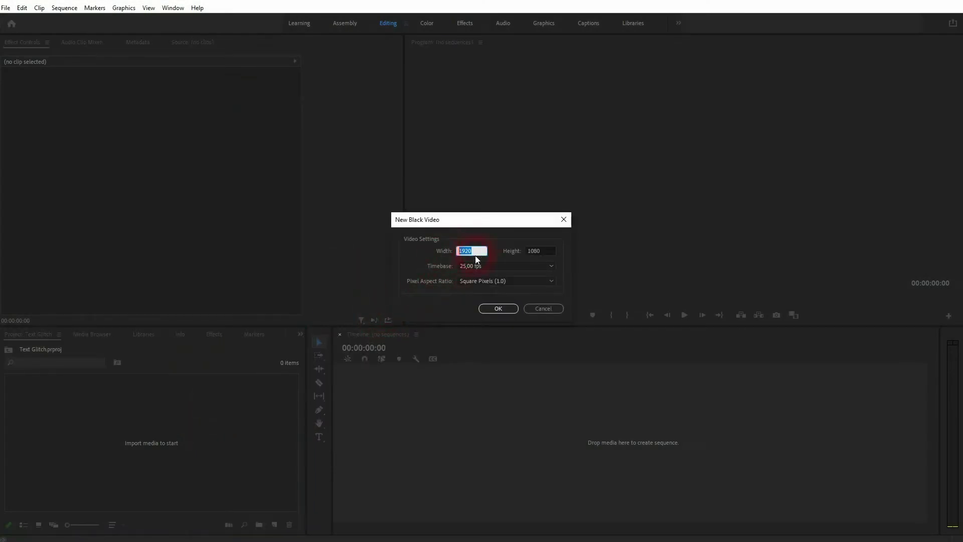
{"action": "left_click", "coordinate": [547, 255]}
{"action": "left_click", "coordinate": [504, 309]}
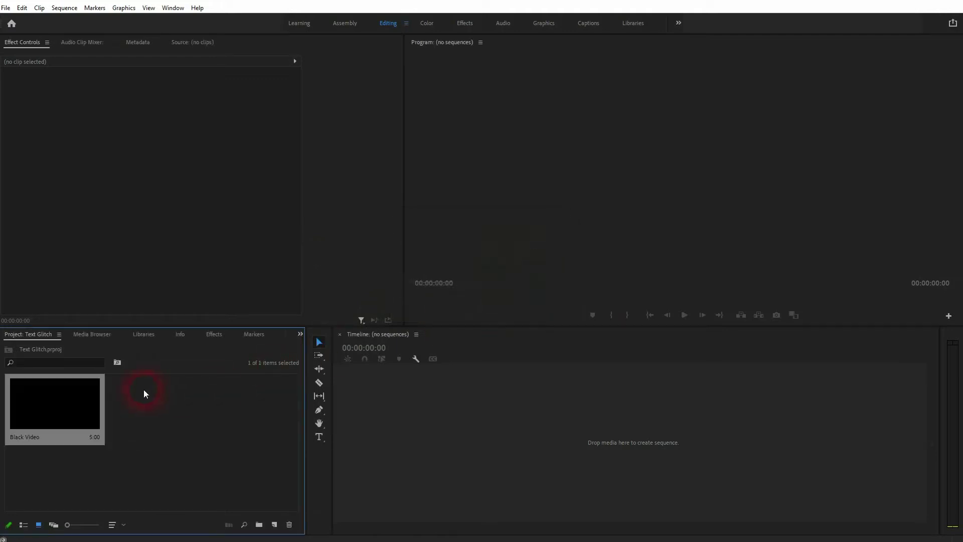
{"action": "left_click_drag", "start_coordinate": [175, 435], "coordinate": [538, 436]}
Zoom the timeline in and trim the black clip's end back to 8:09
{"action": "key", "text": "equal"}
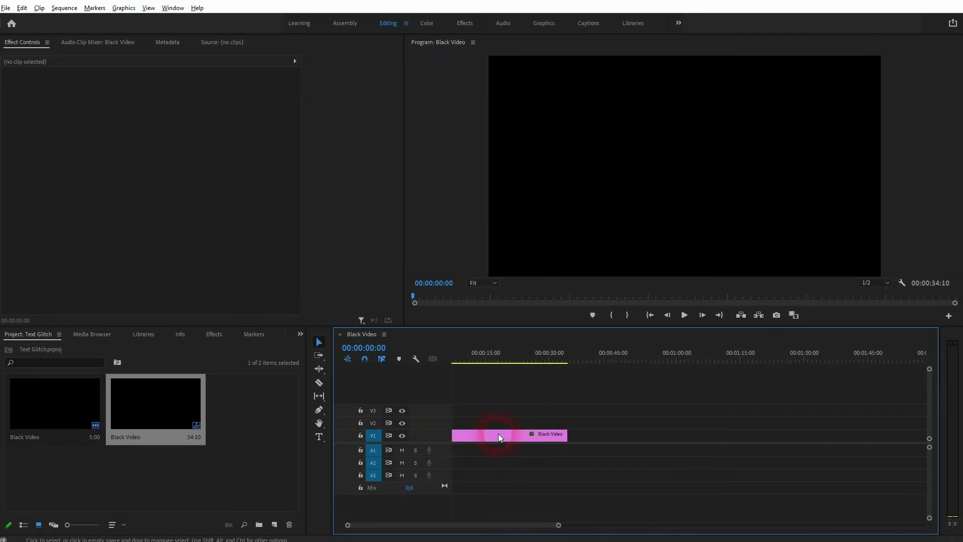
{"action": "key", "text": "equal"}
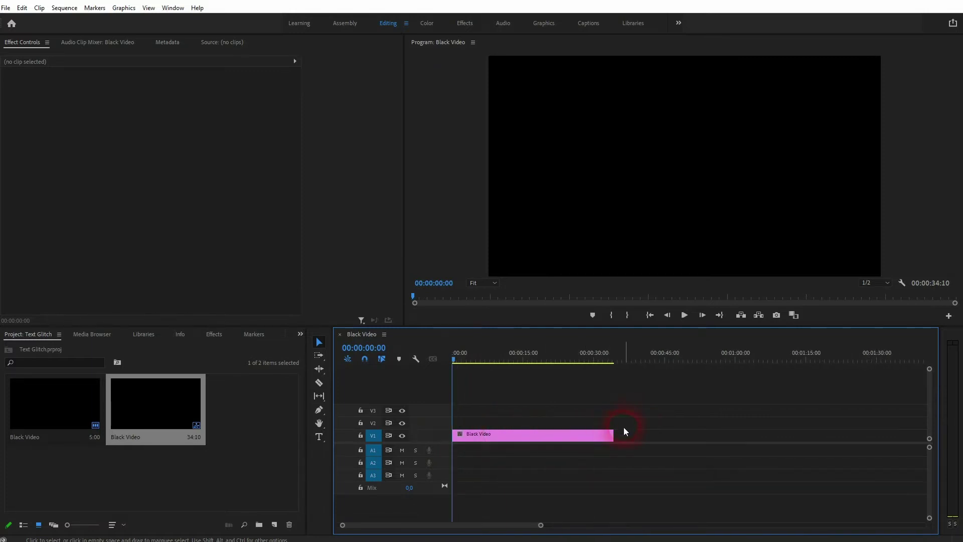
{"action": "left_click_drag", "start_coordinate": [613, 435], "coordinate": [493, 438]}
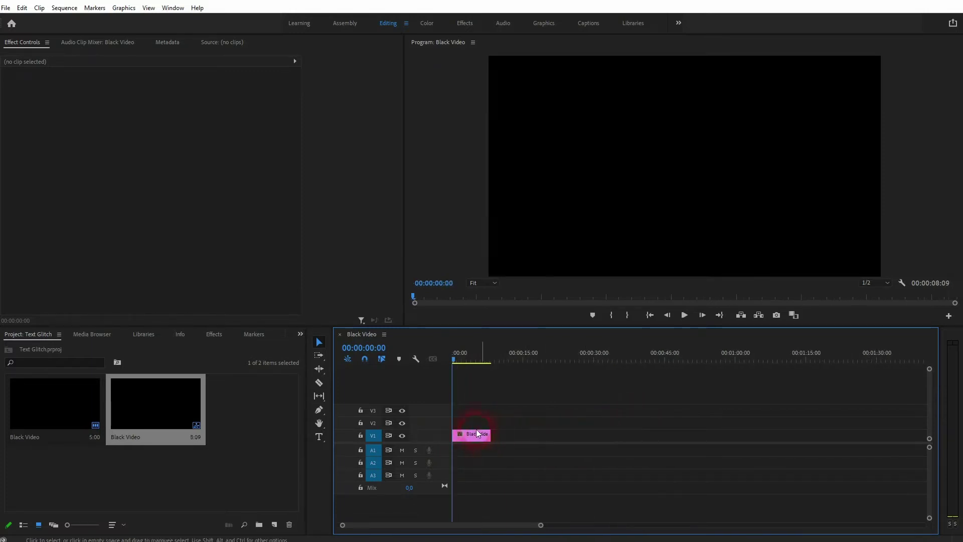
{"action": "key", "text": "equal"}
{"action": "key", "text": "equal"}
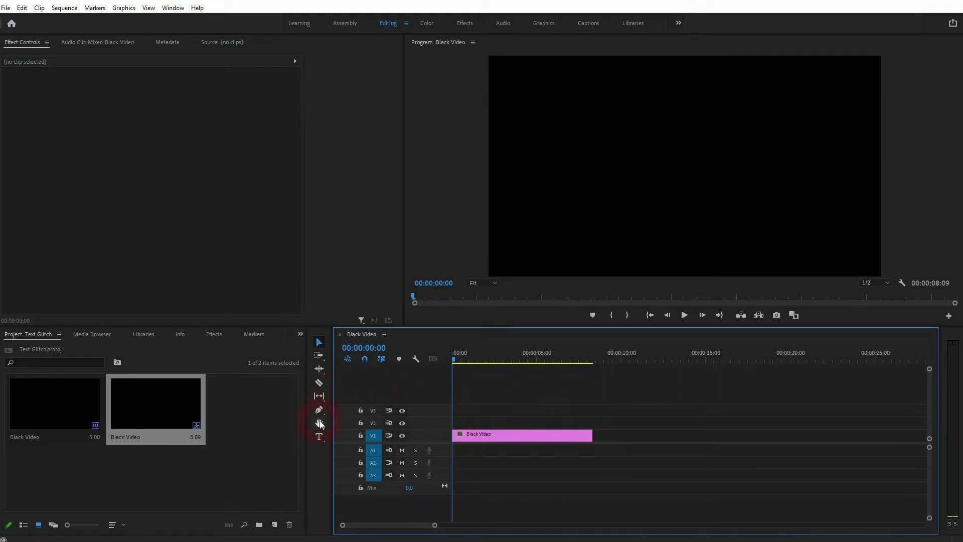
Add a 'GLITCH EFFECT' text title on the black frame and scale it up
{"action": "left_click", "coordinate": [319, 436]}
{"action": "left_click", "coordinate": [605, 153]}
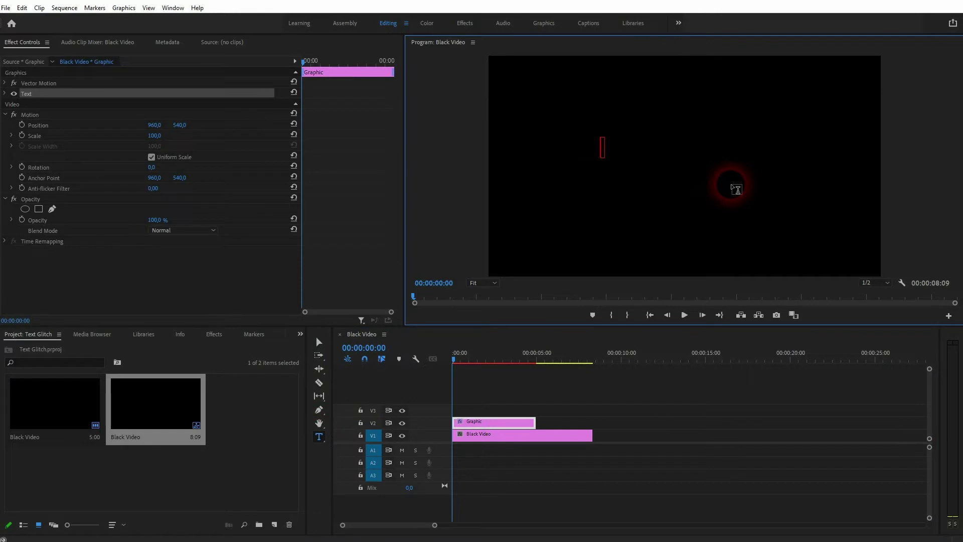
{"action": "type", "text": "GLITCH E"}
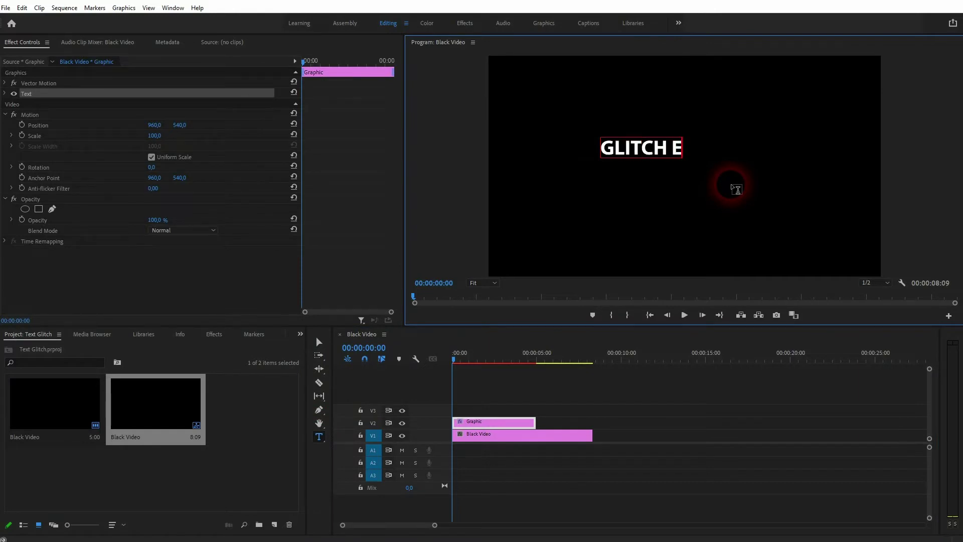
{"action": "type", "text": "FFECT"}
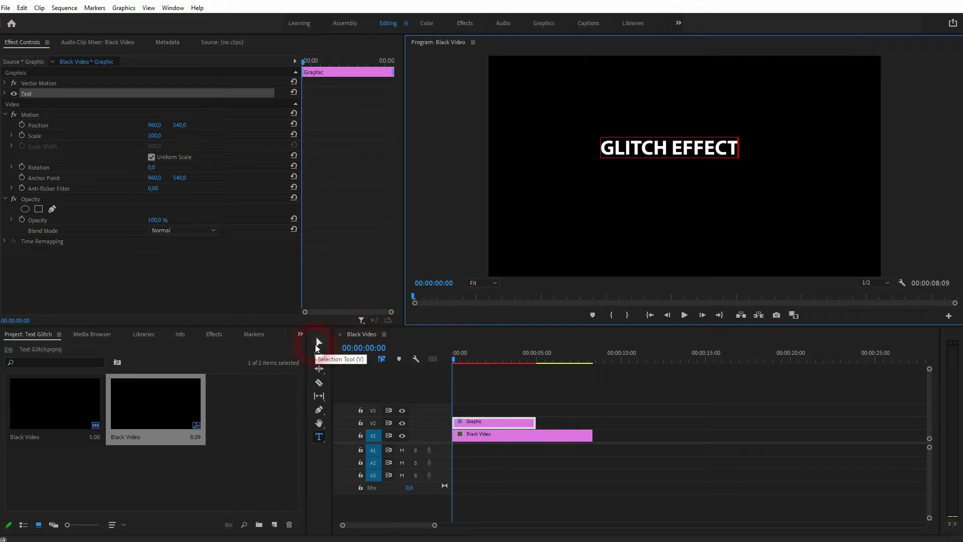
{"action": "left_click", "coordinate": [319, 342]}
{"action": "left_click_drag", "start_coordinate": [744, 162], "coordinate": [731, 185]}
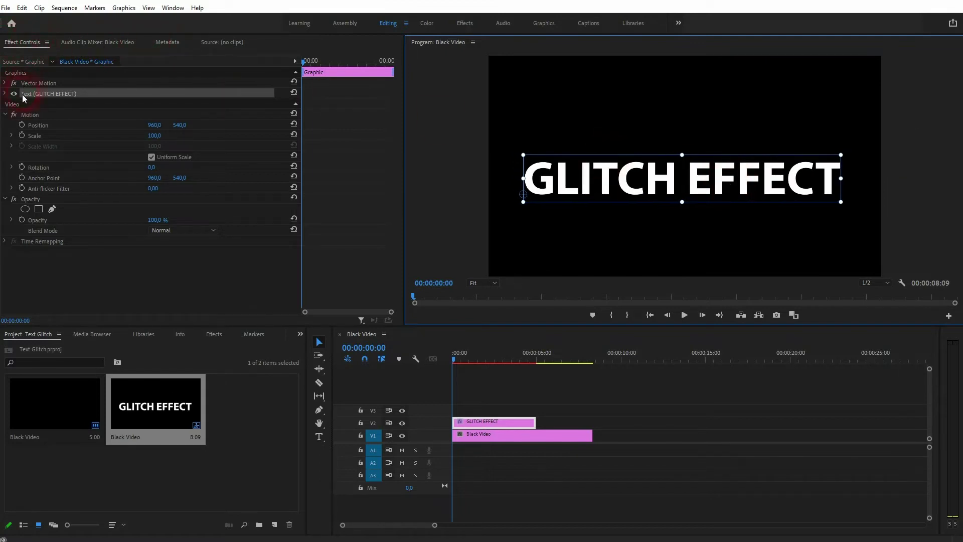
Switch the title's font style to Regular, then back to Bold, in Effect Controls
{"action": "left_click", "coordinate": [5, 94]}
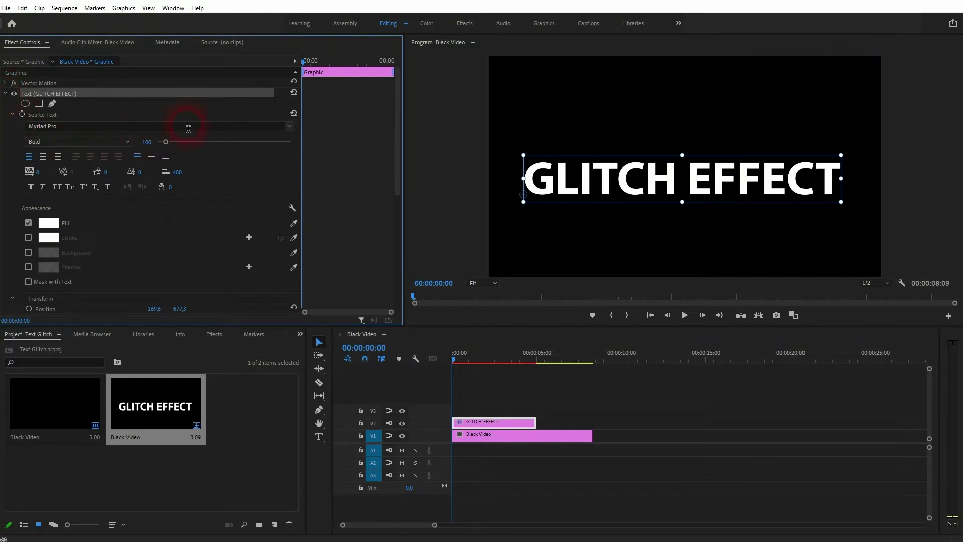
{"action": "left_click", "coordinate": [290, 127]}
{"action": "left_click", "coordinate": [291, 128]}
{"action": "left_click", "coordinate": [128, 140]}
{"action": "left_click", "coordinate": [77, 154]}
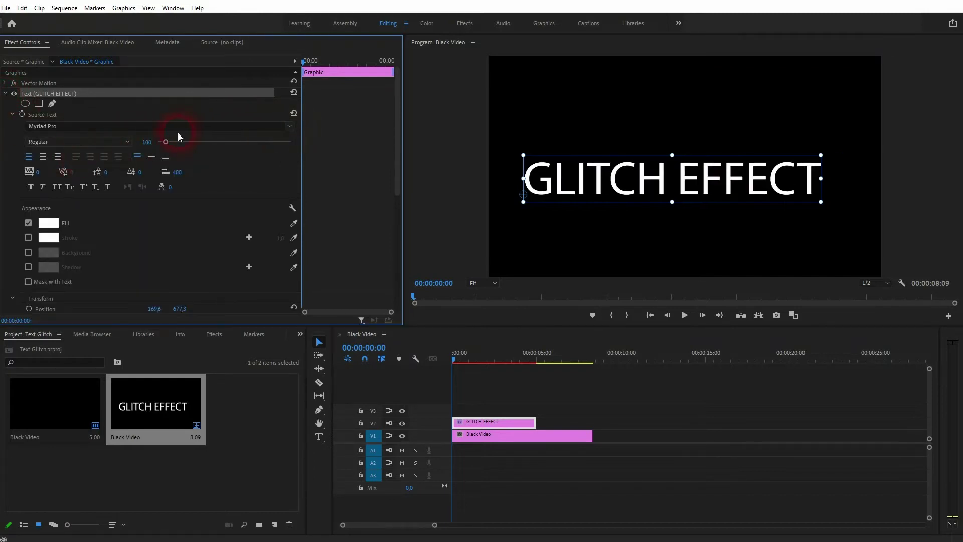
{"action": "left_click", "coordinate": [128, 141]}
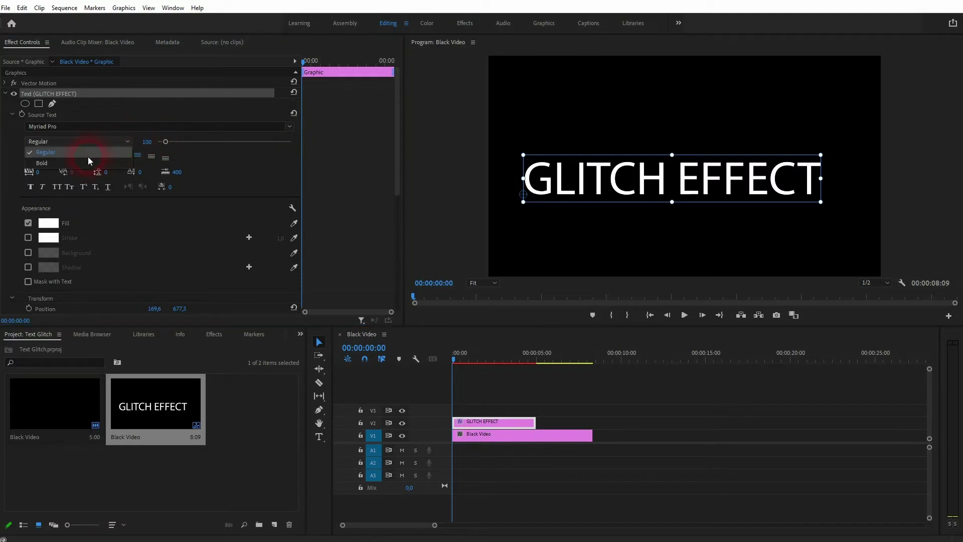
{"action": "left_click", "coordinate": [88, 160]}
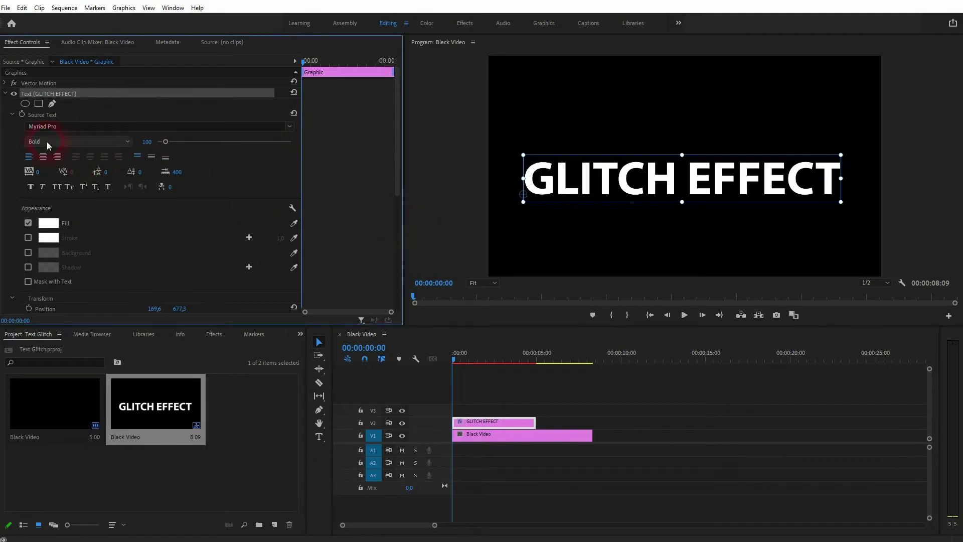
{"action": "left_click", "coordinate": [6, 94]}
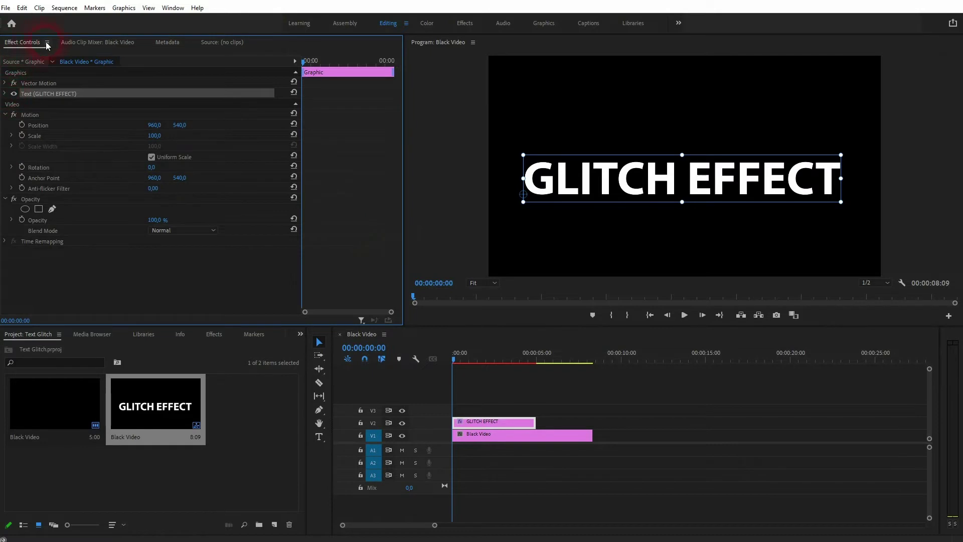
Show the Effects panel filtered to 'wave warp' under Distort
{"action": "left_click", "coordinate": [172, 7]}
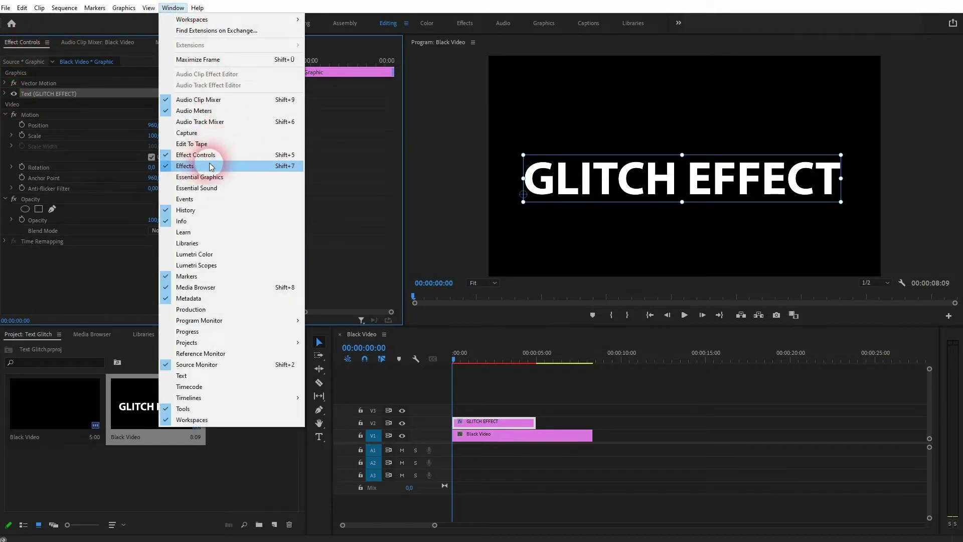
{"action": "left_click", "coordinate": [108, 339]}
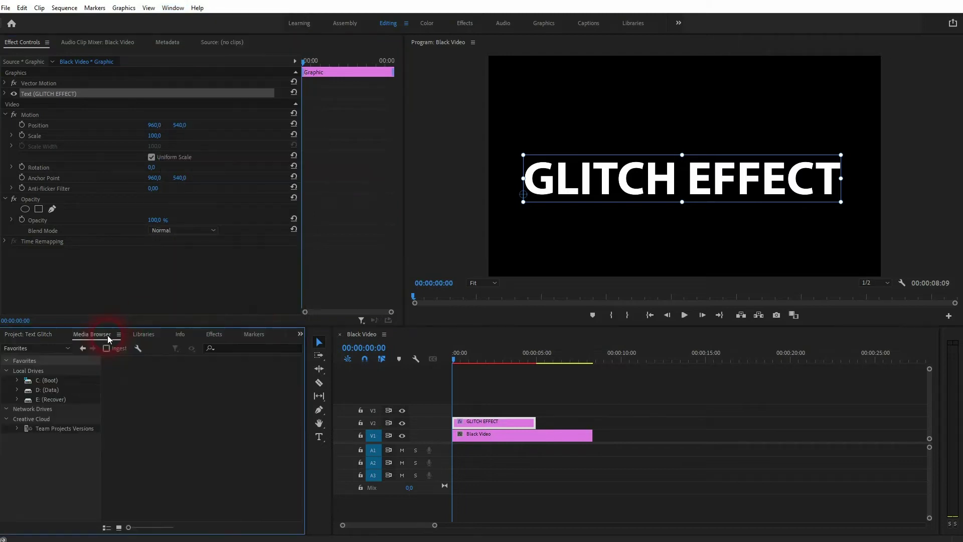
{"action": "left_click", "coordinate": [216, 335]}
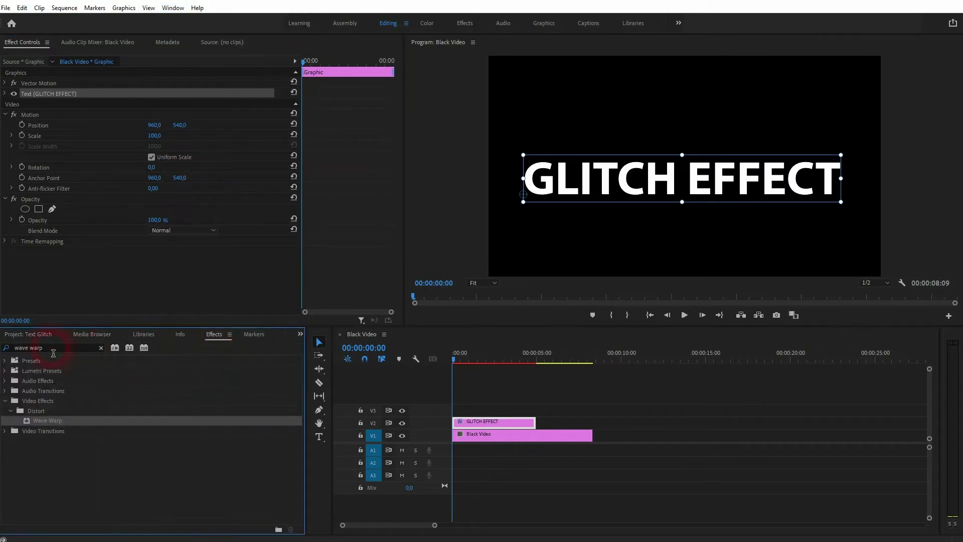
{"action": "left_click", "coordinate": [55, 352]}
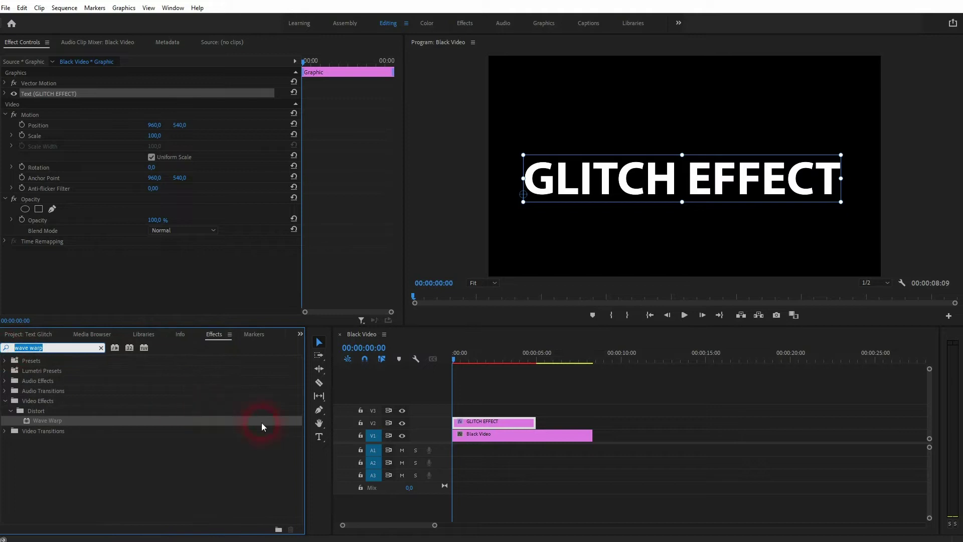
Duplicate the title onto V3, extend both titles to 8:09, and apply Wave Warp to the V3 copy
{"action": "left_click", "coordinate": [480, 425]}
{"action": "left_click_drag", "start_coordinate": [496, 420], "coordinate": [496, 410]}
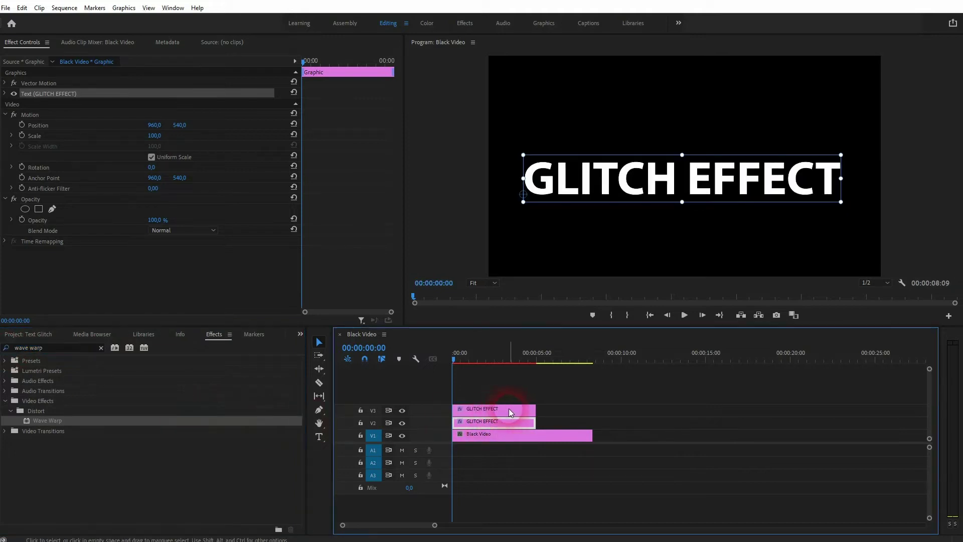
{"action": "left_click_drag", "start_coordinate": [552, 416], "coordinate": [592, 416]}
{"action": "left_click", "coordinate": [513, 409]}
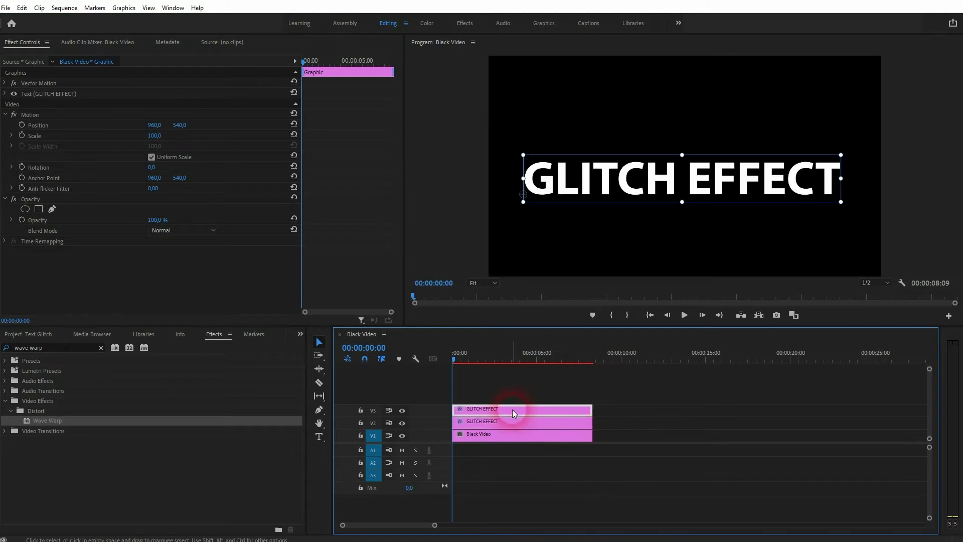
{"action": "left_click", "coordinate": [148, 411]}
{"action": "left_click_drag", "start_coordinate": [66, 416], "coordinate": [524, 411]}
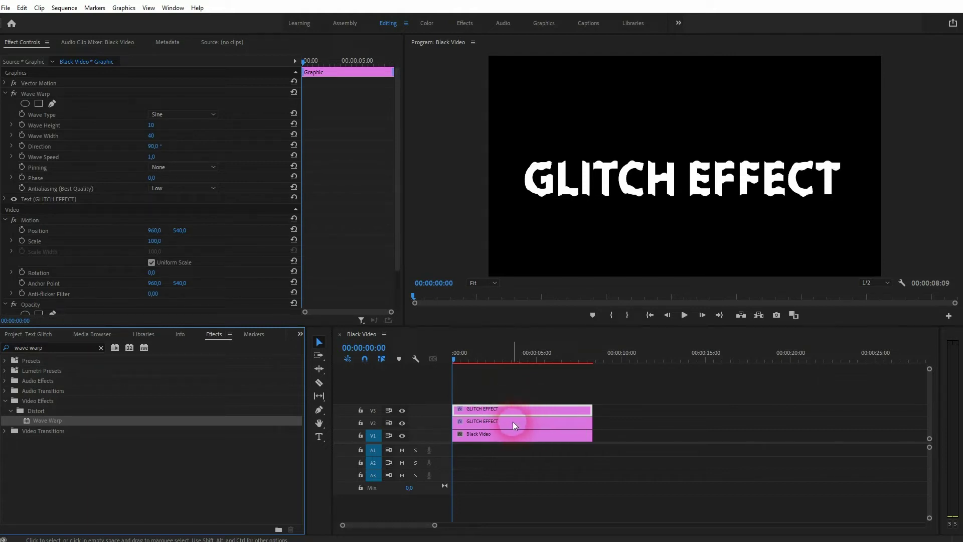
Set the V3 title's Wave Warp Wave Type to Square
{"action": "left_click", "coordinate": [512, 421]}
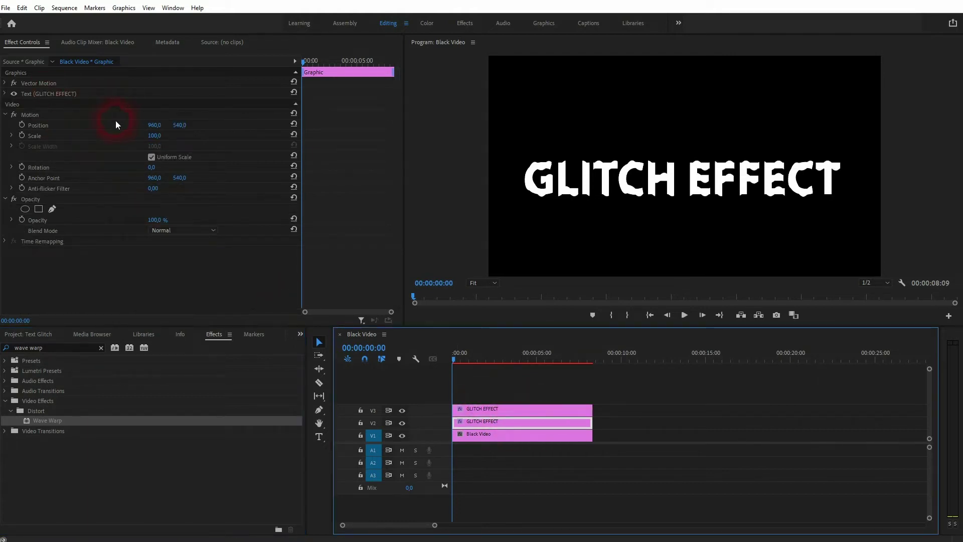
{"action": "left_click", "coordinate": [480, 409]}
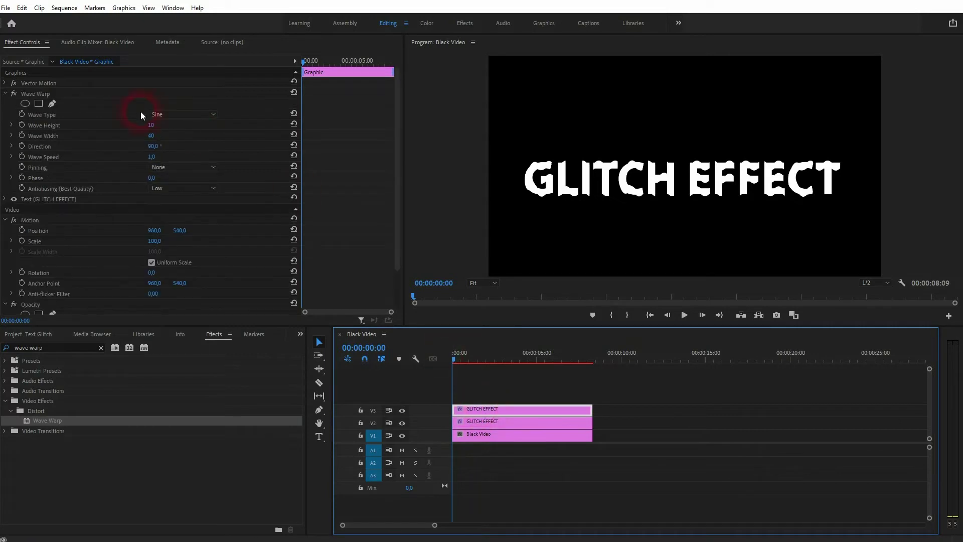
{"action": "left_click", "coordinate": [42, 94]}
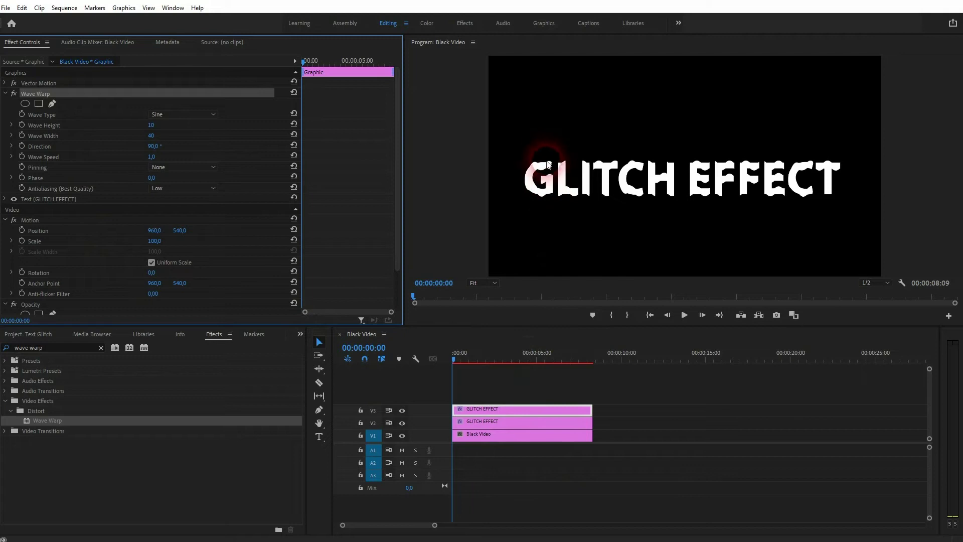
{"action": "left_click", "coordinate": [194, 116]}
{"action": "left_click", "coordinate": [200, 133]}
{"action": "left_click", "coordinate": [175, 156]}
Try a Wave Direction of 180, then settle on 0°
{"action": "left_click", "coordinate": [160, 149]}
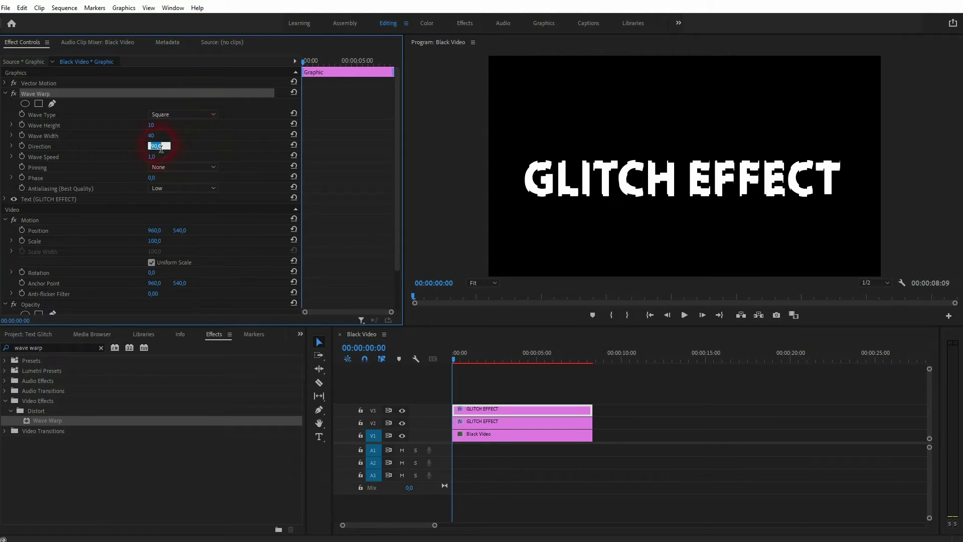
{"action": "type", "text": "0"}
{"action": "key", "text": "Return"}
{"action": "left_click", "coordinate": [159, 149]}
{"action": "type", "text": "1"}
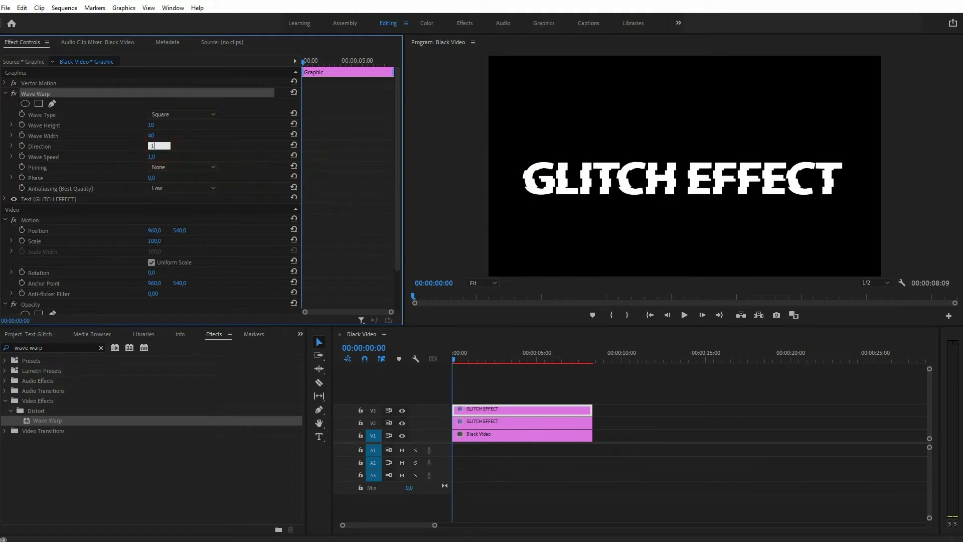
{"action": "type", "text": "80"}
{"action": "left_click", "coordinate": [237, 189]}
{"action": "left_click", "coordinate": [237, 139]}
{"action": "left_click", "coordinate": [160, 150]}
{"action": "type", "text": "0"}
Set Wave Warp's Wave Height to 60 and Wave Width to 80
{"action": "left_click", "coordinate": [153, 125]}
{"action": "type", "text": "60"}
{"action": "key", "text": "Return"}
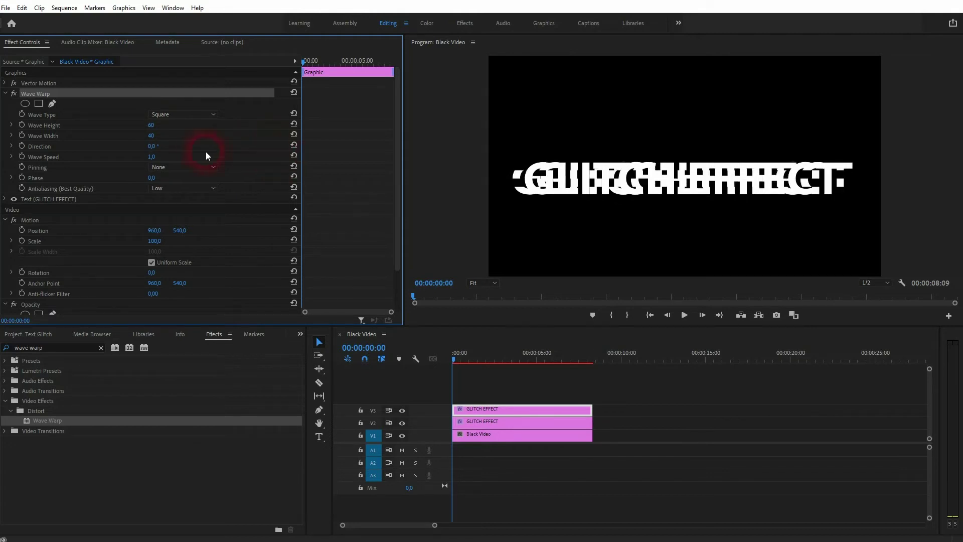
{"action": "left_click", "coordinate": [158, 138]}
{"action": "type", "text": "80"}
{"action": "left_click", "coordinate": [245, 157]}
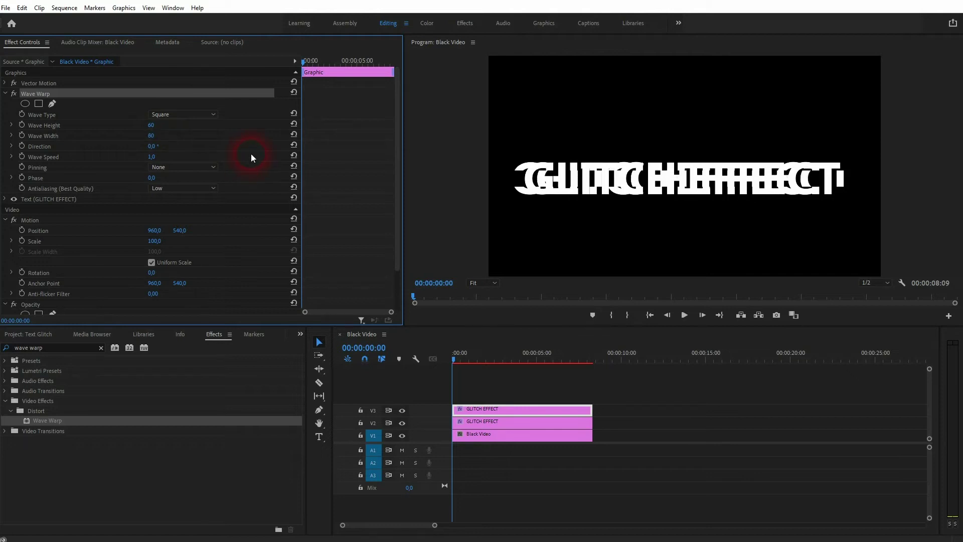
Set Wave Speed to 5 and preview the glitch playback
{"action": "key", "text": "space"}
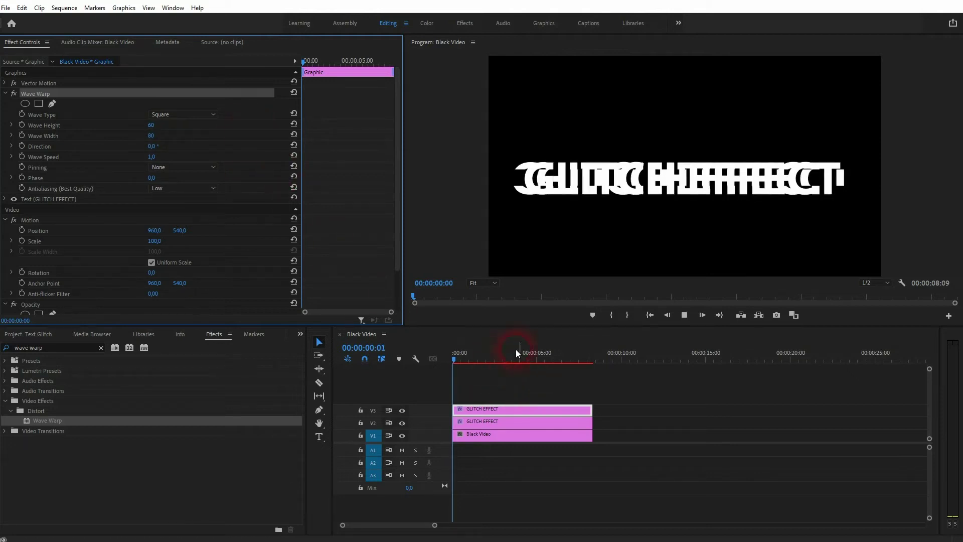
{"action": "key", "text": "space"}
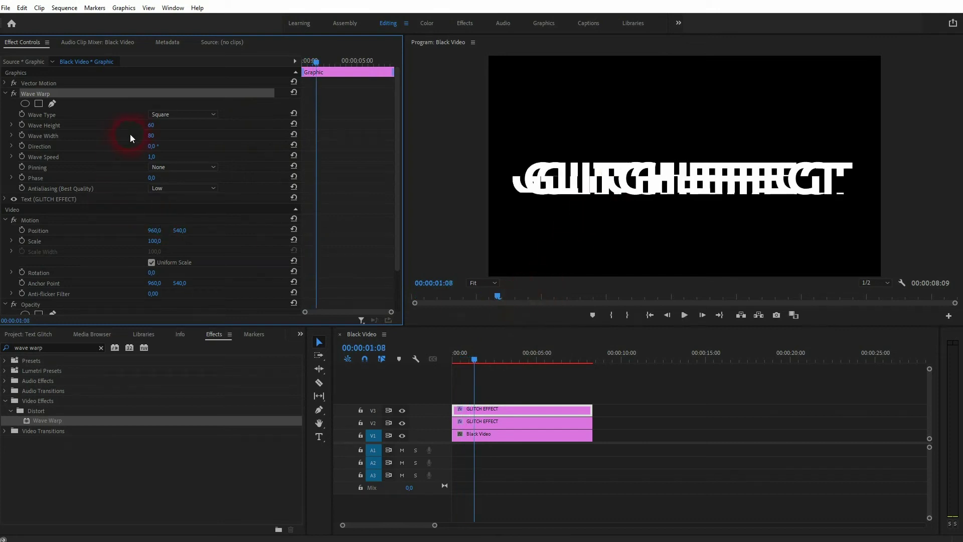
{"action": "left_click", "coordinate": [151, 157]}
{"action": "type", "text": "5"}
{"action": "key", "text": "Return"}
{"action": "key", "text": "space"}
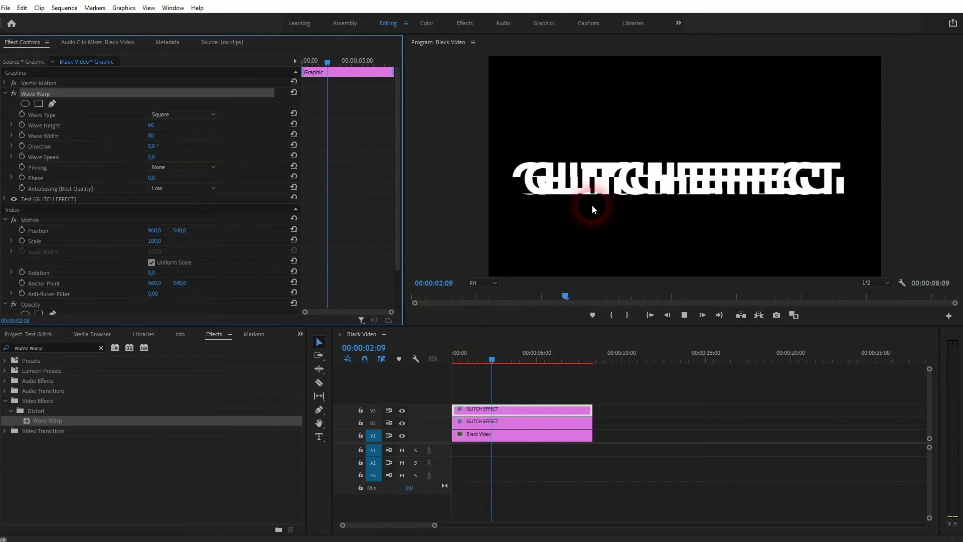
{"action": "key", "text": "space"}
Raise Wave Speed to 10, preview it, and return the playhead to 0
{"action": "left_click", "coordinate": [152, 157]}
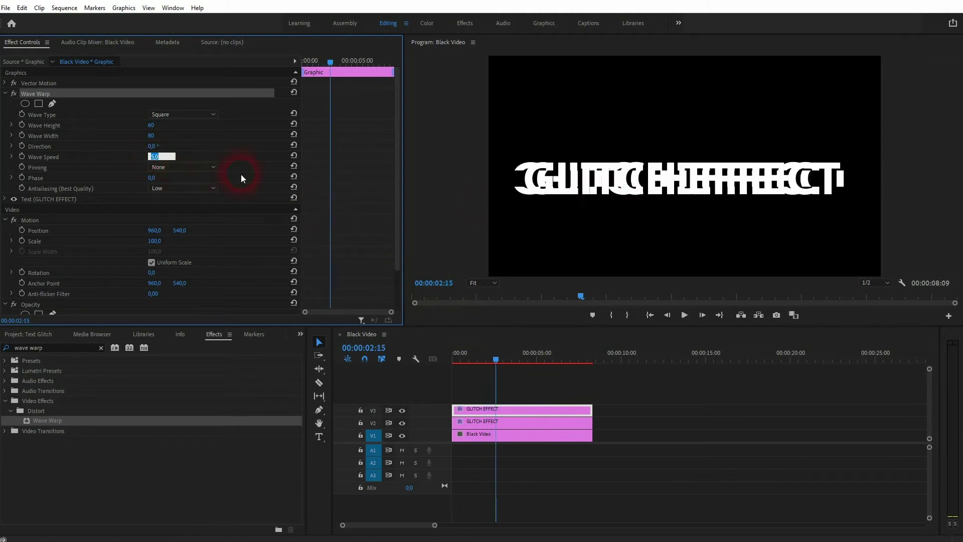
{"action": "type", "text": "10"}
{"action": "key", "text": "Return"}
{"action": "key", "text": "space"}
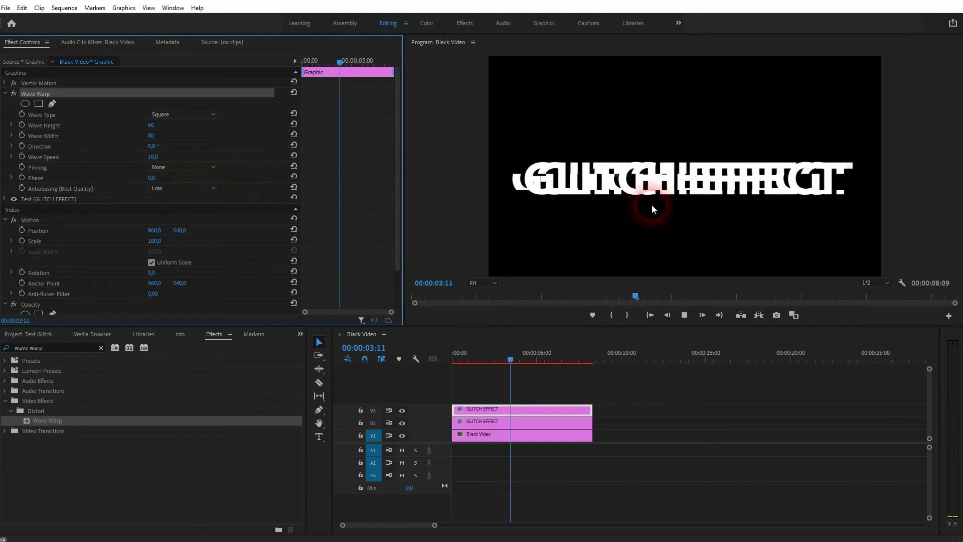
{"action": "key", "text": "space"}
{"action": "left_click_drag", "start_coordinate": [510, 356], "coordinate": [439, 369]}
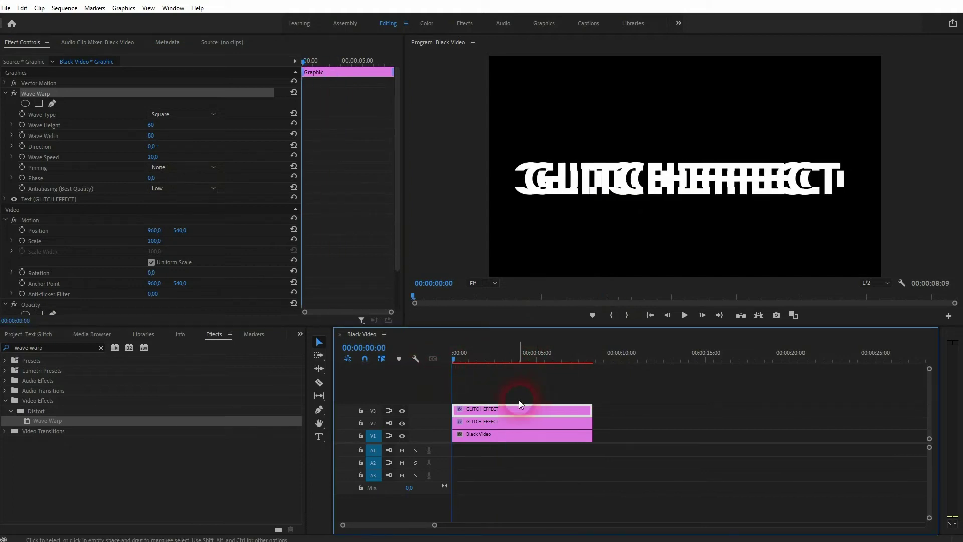
Zoom the timeline into the opening seconds and step the playhead forward a frame
{"action": "scroll", "coordinate": [468, 410], "scroll_direction": "up", "scroll_amount": 3}
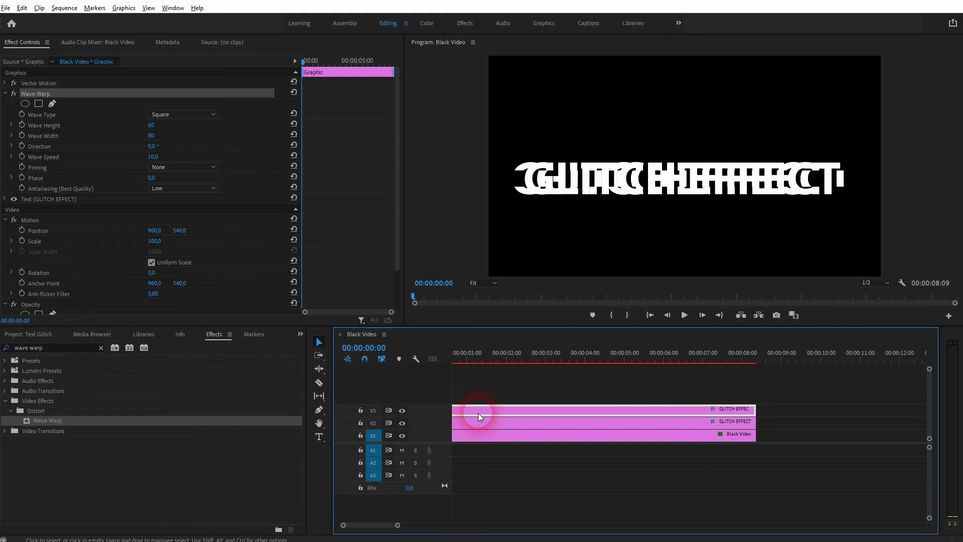
{"action": "scroll", "coordinate": [479, 414], "scroll_direction": "up", "scroll_amount": 1}
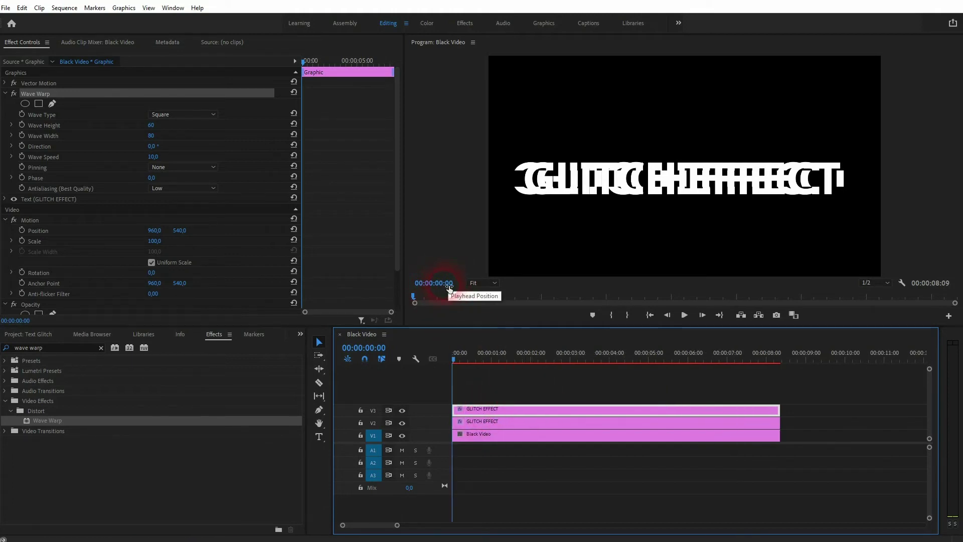
{"action": "left_click", "coordinate": [606, 290]}
{"action": "key", "text": "Right"}
{"action": "key", "text": "Right"}
{"action": "key", "text": "Right"}
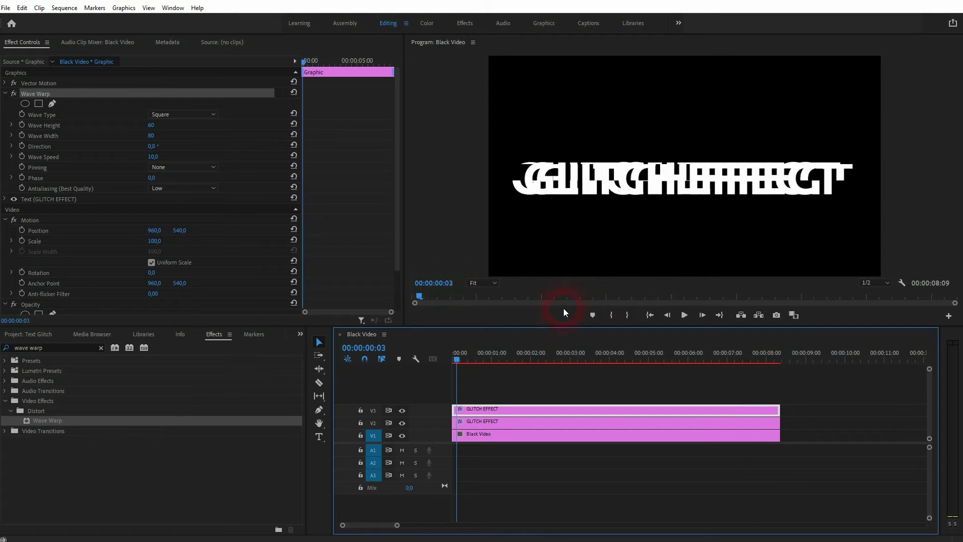
Cut the V3 title at frames 3 and 8 and delete the piece between, leaving a gap
{"action": "key", "text": "c"}
{"action": "left_click", "coordinate": [466, 409]}
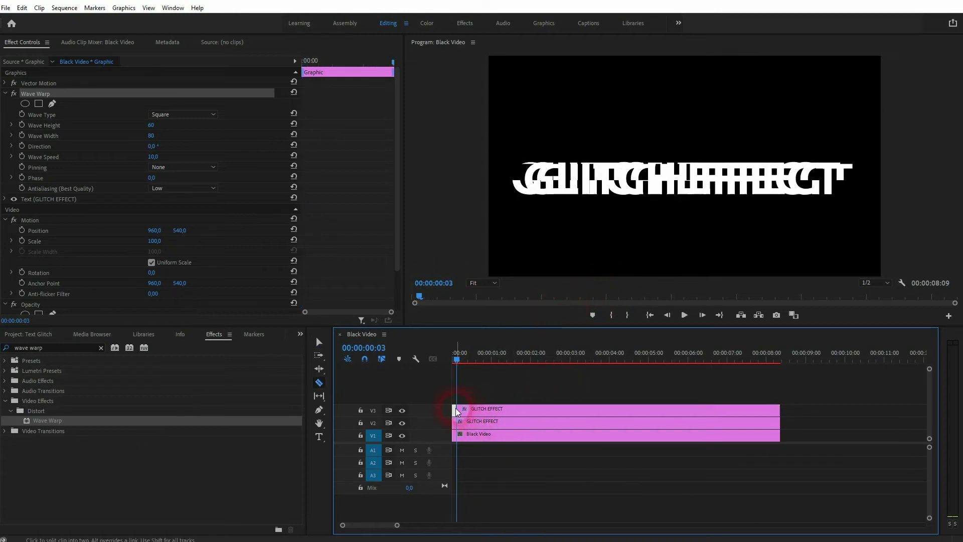
{"action": "key", "text": "Right"}
{"action": "key", "text": "Right"}
{"action": "key", "text": "Right"}
{"action": "key", "text": "Right"}
{"action": "key", "text": "Right"}
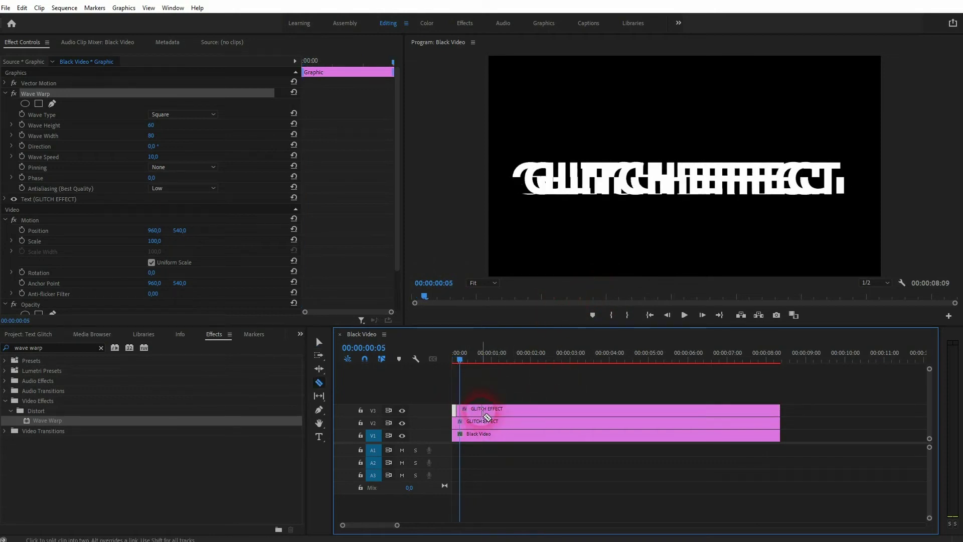
{"action": "left_click", "coordinate": [481, 414]}
{"action": "left_click", "coordinate": [486, 416]}
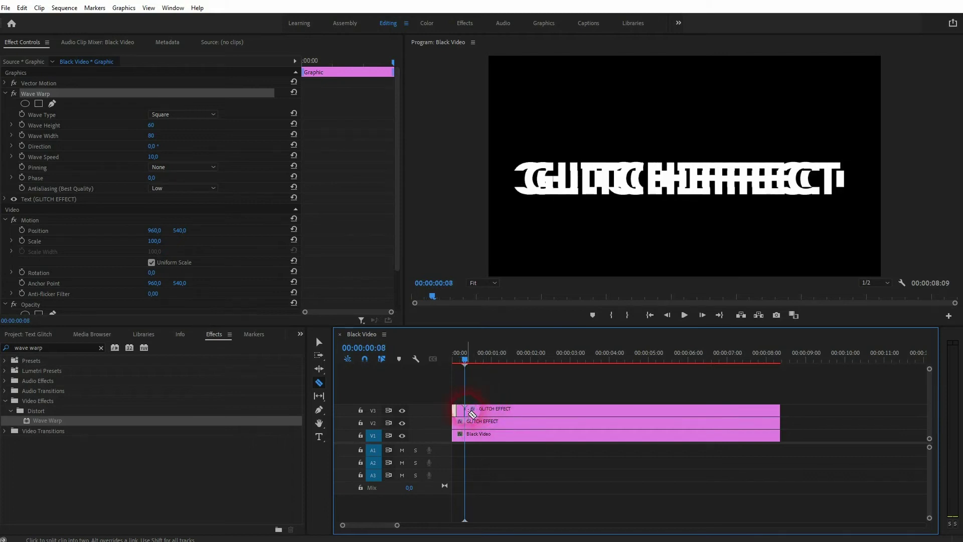
{"action": "key", "text": "v"}
{"action": "left_click", "coordinate": [462, 411]}
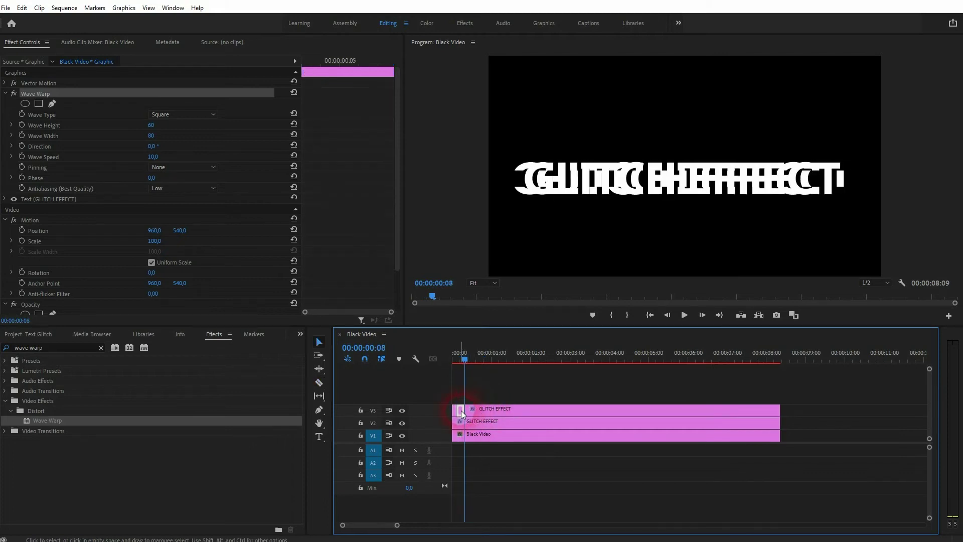
{"action": "key", "text": "Delete"}
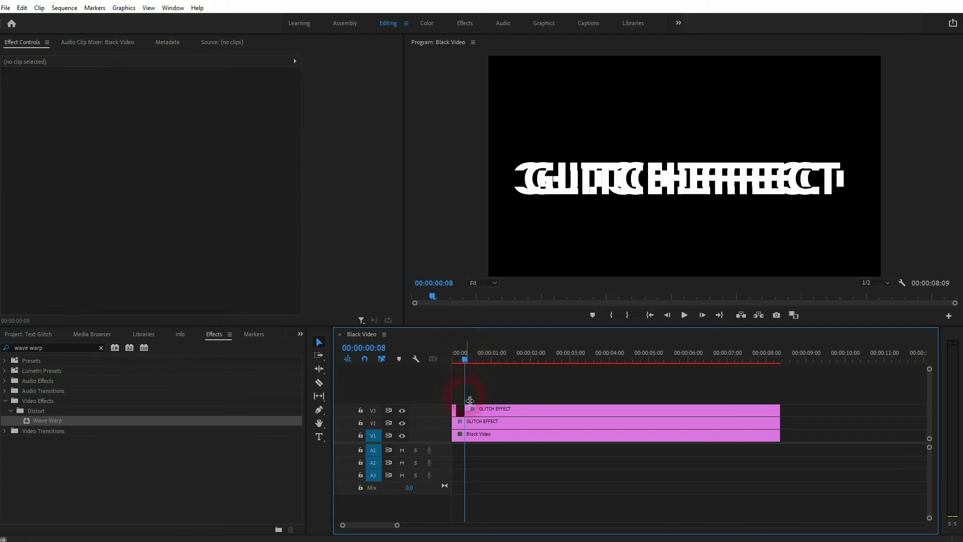
Nudge the V2 title slightly later and preview the glitch from the start
{"action": "left_click", "coordinate": [461, 427]}
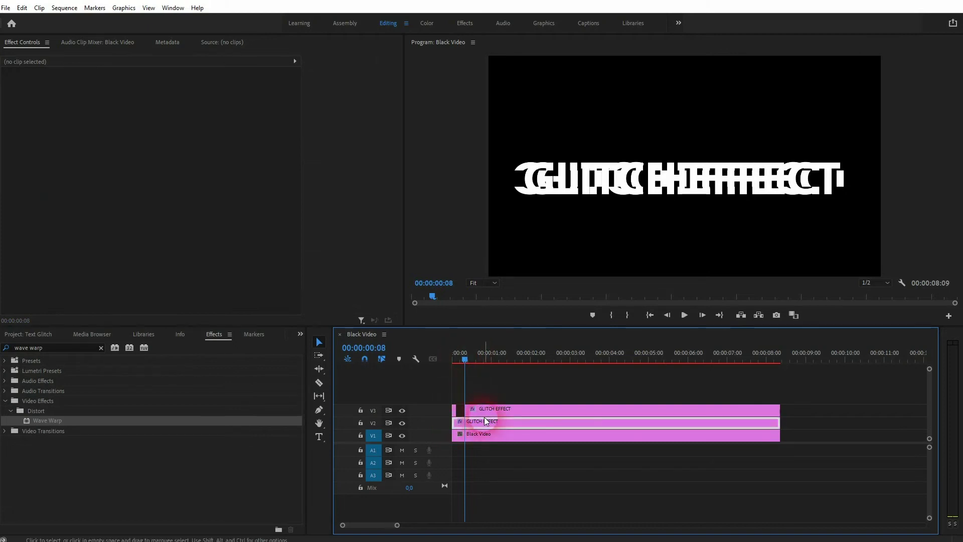
{"action": "left_click_drag", "start_coordinate": [483, 419], "coordinate": [490, 421]}
{"action": "left_click_drag", "start_coordinate": [462, 354], "coordinate": [424, 361]}
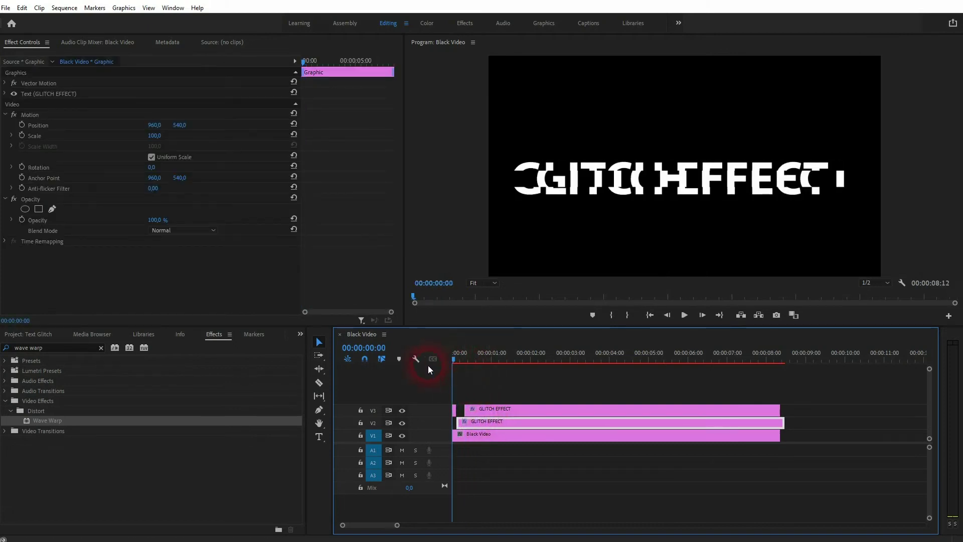
{"action": "key", "text": "space"}
{"action": "left_click", "coordinate": [485, 357]}
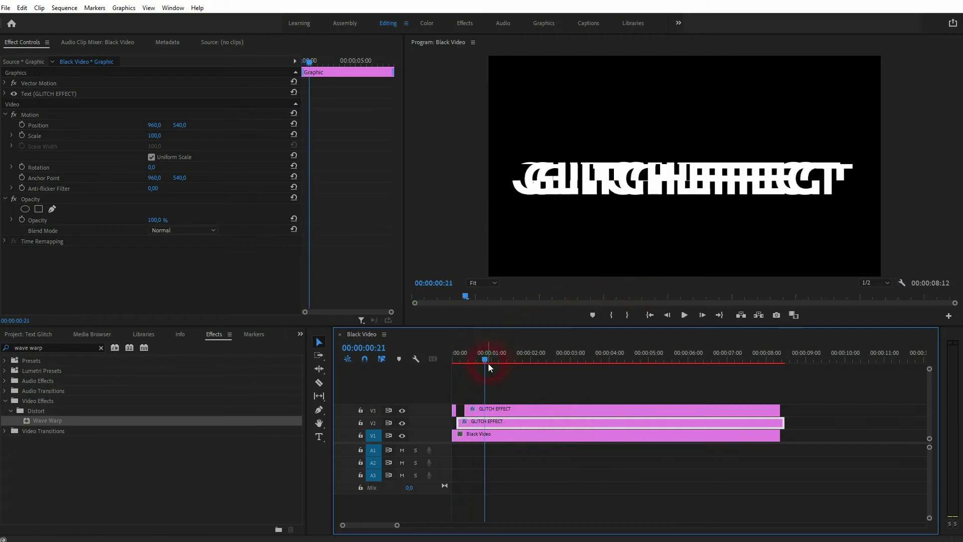
{"action": "left_click_drag", "start_coordinate": [486, 358], "coordinate": [477, 369]}
Cut the V3 title at frames 14 and 17 and delete the short piece between
{"action": "key", "text": "Right"}
{"action": "key", "text": "Right"}
{"action": "key", "text": "Right"}
{"action": "key", "text": "Right"}
{"action": "key", "text": "Right"}
{"action": "key", "text": "Right"}
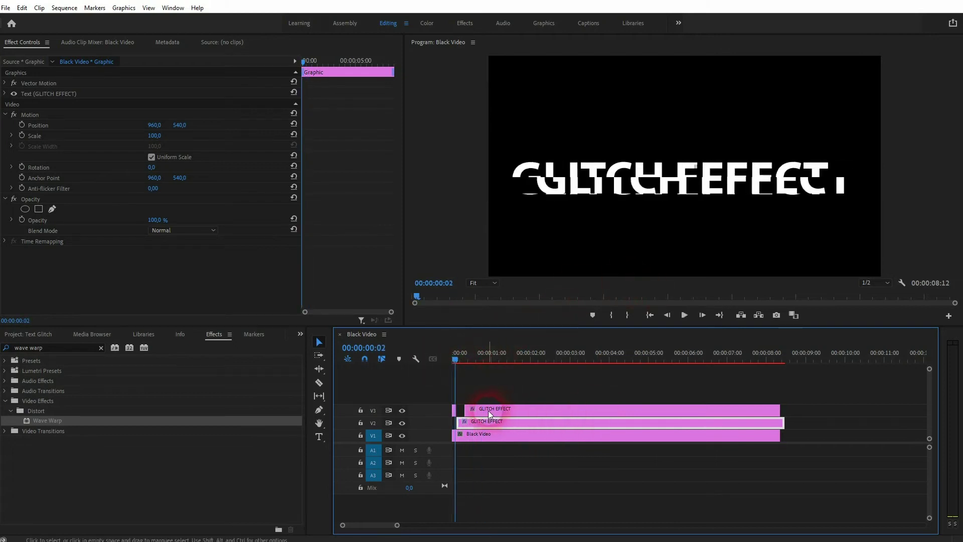
{"action": "key", "text": "Right"}
{"action": "key", "text": "Right"}
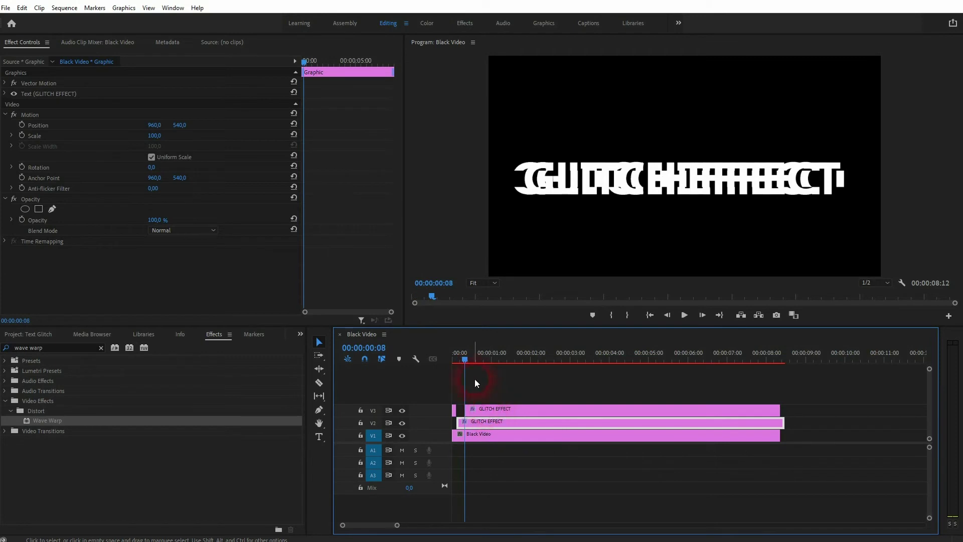
{"action": "key", "text": "Right"}
{"action": "key", "text": "Right"}
{"action": "key", "text": "Right"}
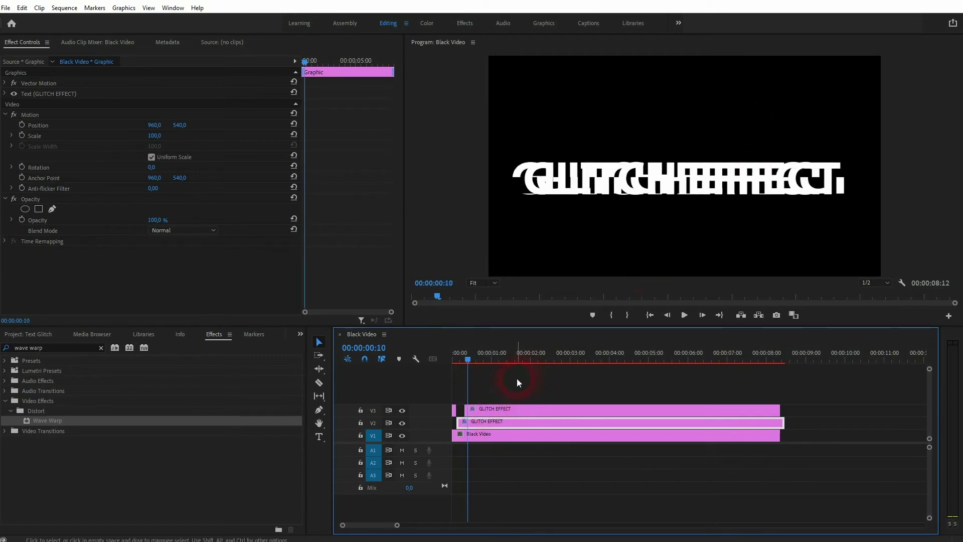
{"action": "key", "text": "c"}
{"action": "key", "text": "Right"}
{"action": "key", "text": "Right"}
{"action": "key", "text": "Right"}
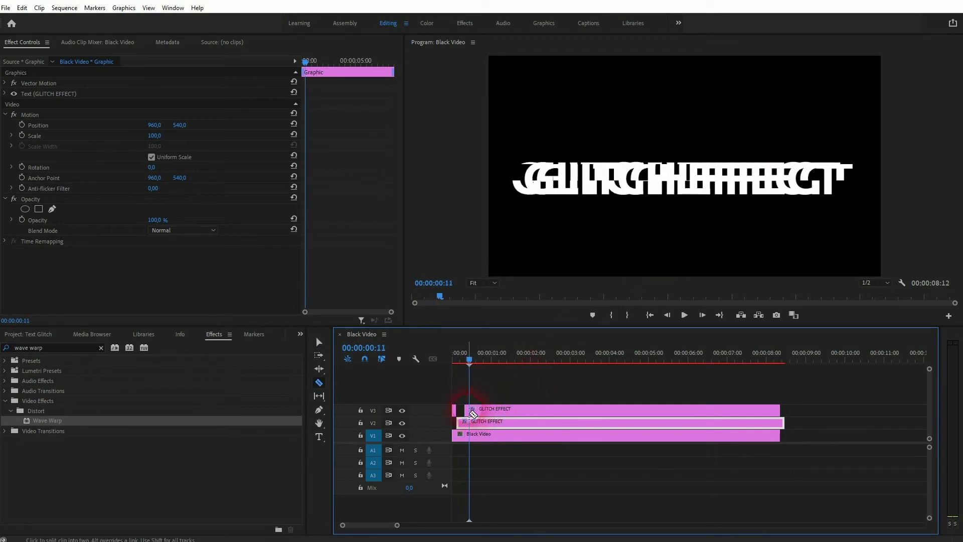
{"action": "key", "text": "ctrl+k"}
{"action": "key", "text": "Right"}
{"action": "key", "text": "Right"}
{"action": "key", "text": "Right"}
{"action": "left_click", "coordinate": [482, 411]}
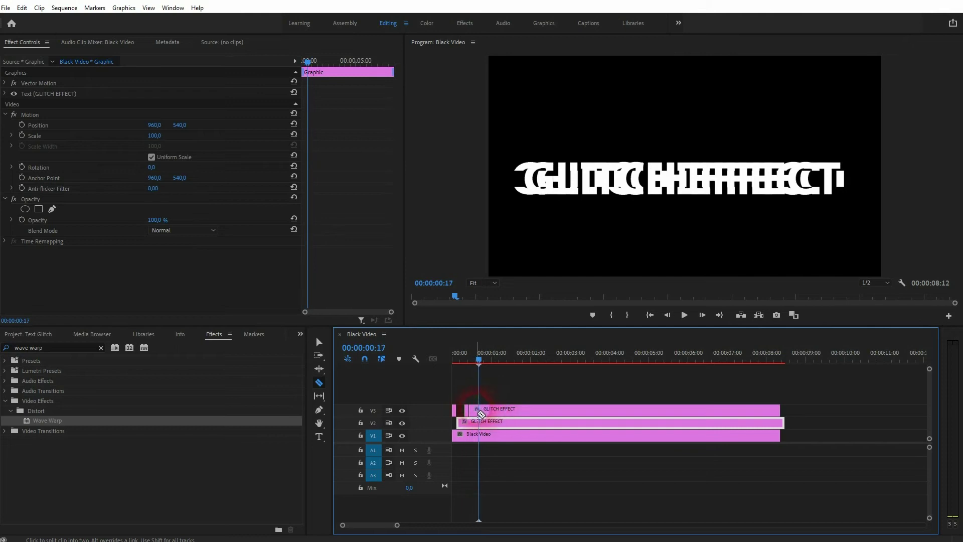
{"action": "key", "text": "v"}
{"action": "left_click", "coordinate": [472, 409]}
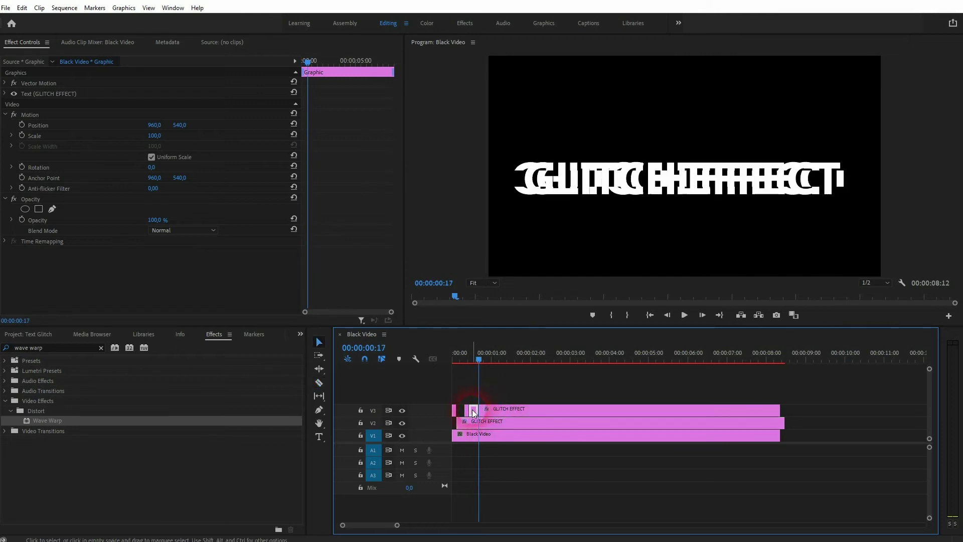
{"action": "key", "text": "Delete"}
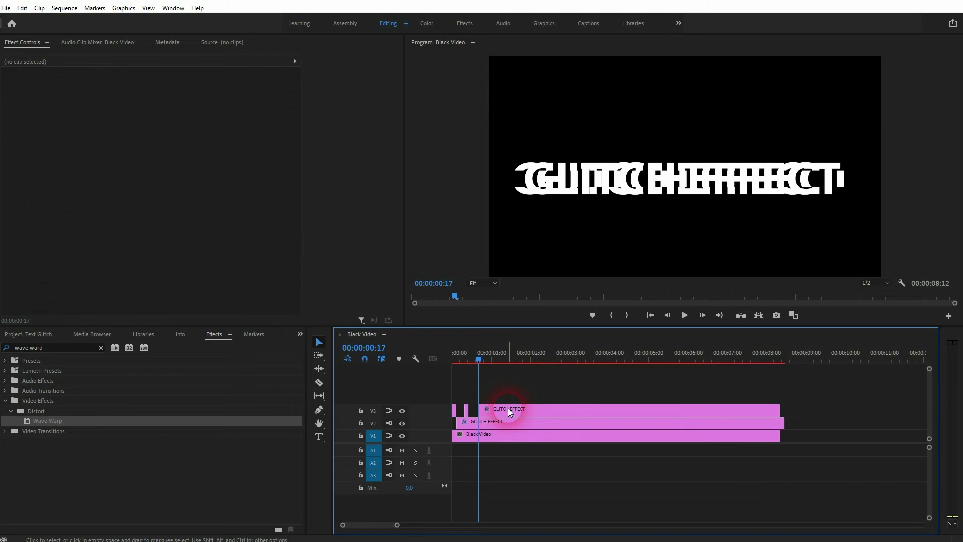
Split the V2 title near its start and shift the later piece slightly right
{"action": "left_click", "coordinate": [784, 424]}
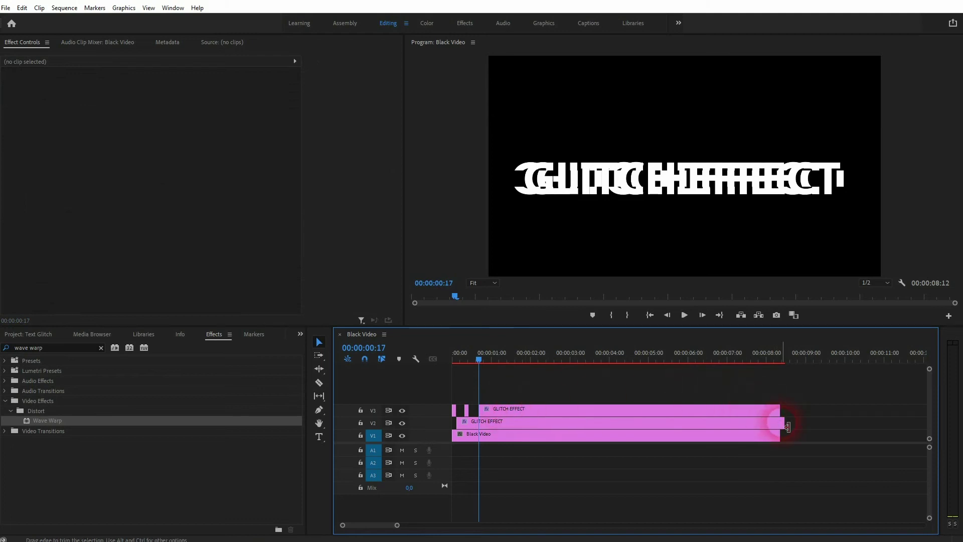
{"action": "key", "text": "c"}
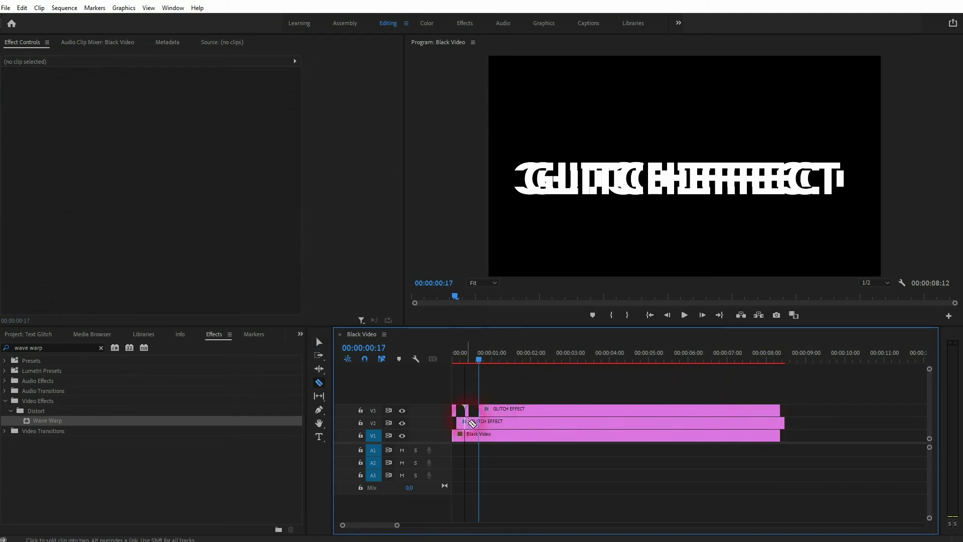
{"action": "left_click", "coordinate": [467, 423]}
{"action": "key", "text": "v"}
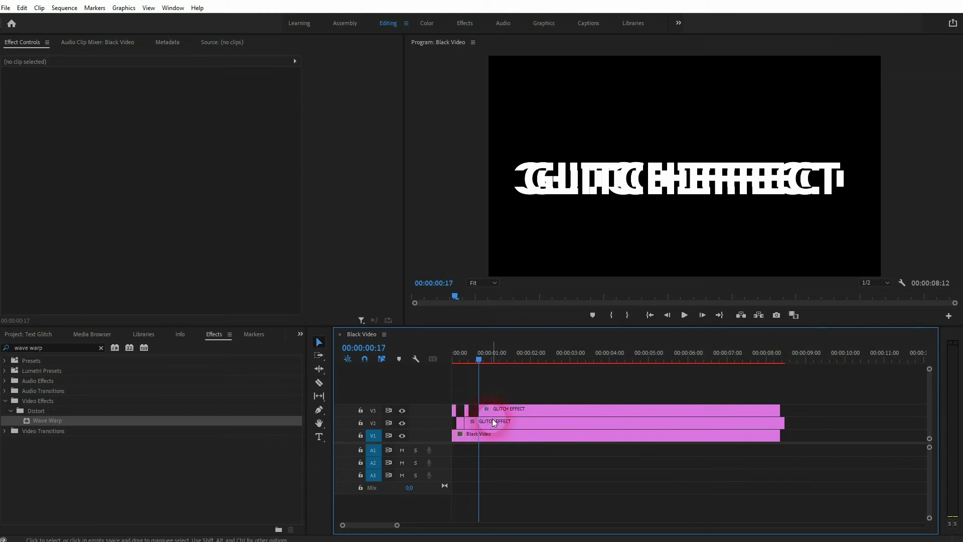
{"action": "left_click_drag", "start_coordinate": [492, 418], "coordinate": [498, 419]}
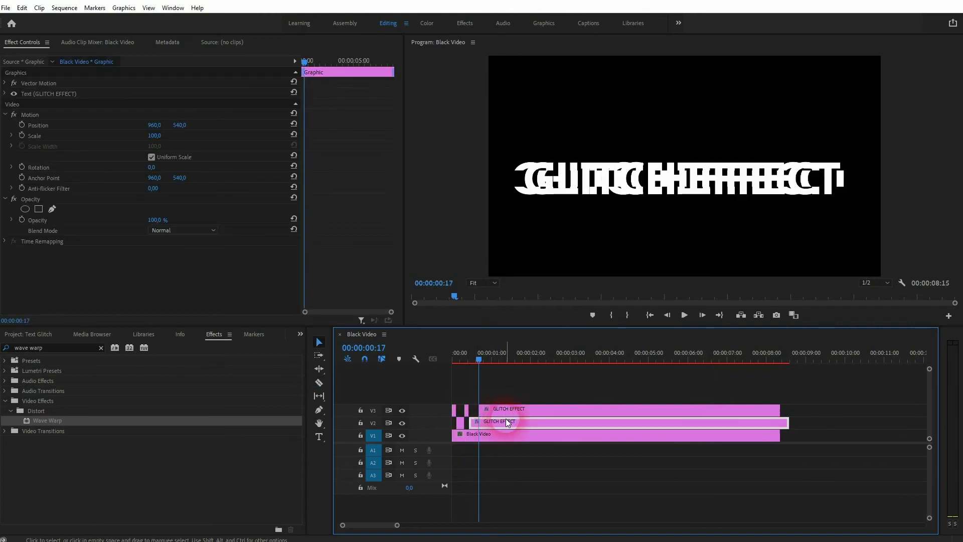
{"action": "key", "text": "Right"}
{"action": "key", "text": "Right"}
{"action": "key", "text": "Right"}
{"action": "key", "text": "Right"}
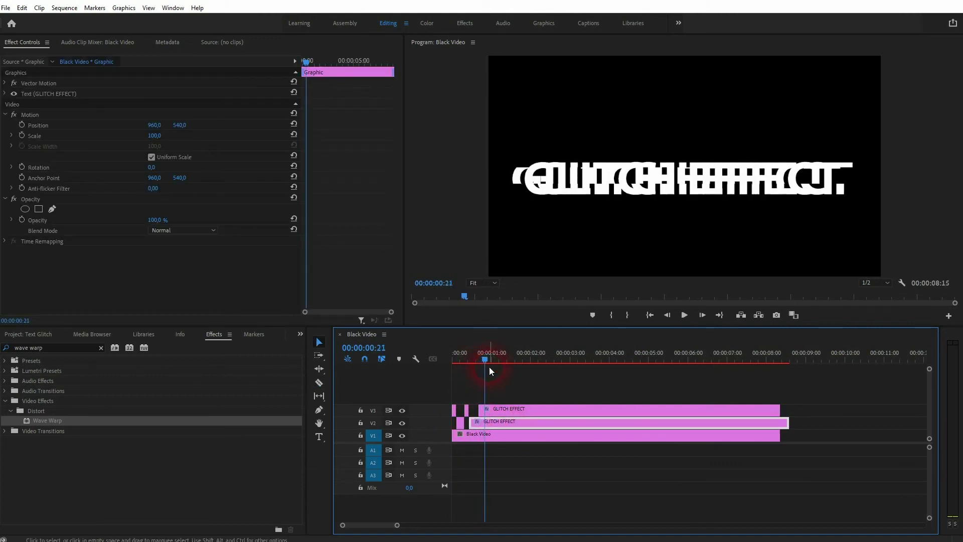
Cut the V3 title twice up to the one-second mark, then cut V2 near its start
{"action": "key", "text": "c"}
{"action": "left_click", "coordinate": [490, 409]}
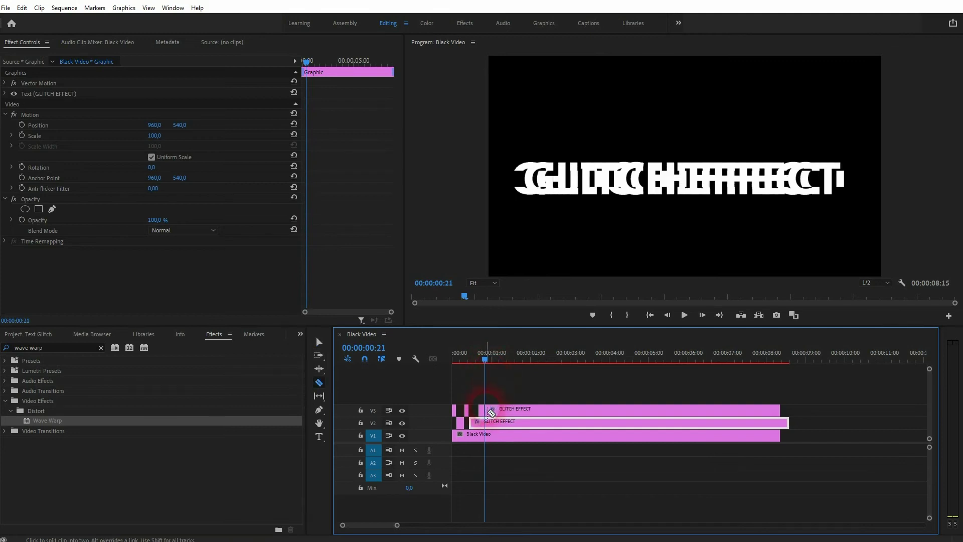
{"action": "key", "text": "Right"}
{"action": "key", "text": "Right"}
{"action": "key", "text": "Right"}
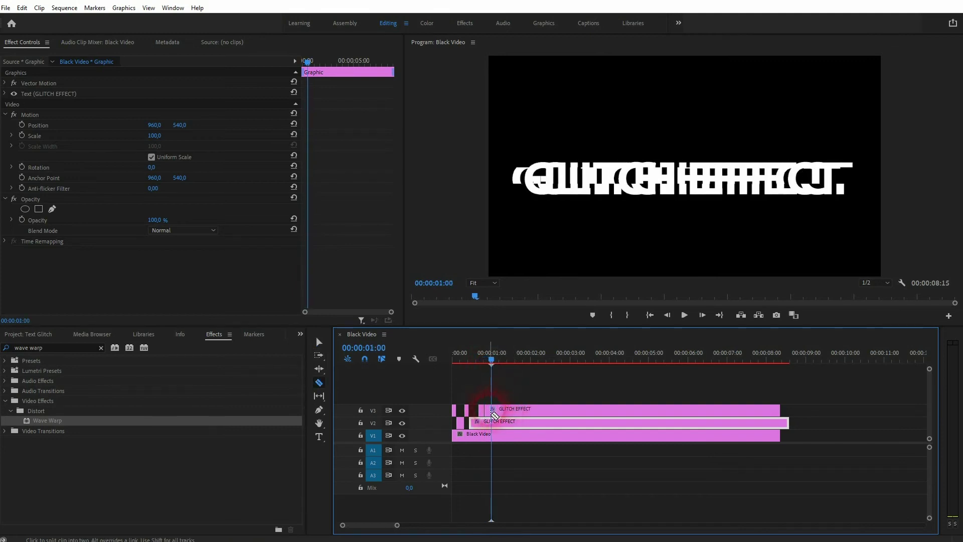
{"action": "left_click", "coordinate": [496, 412]}
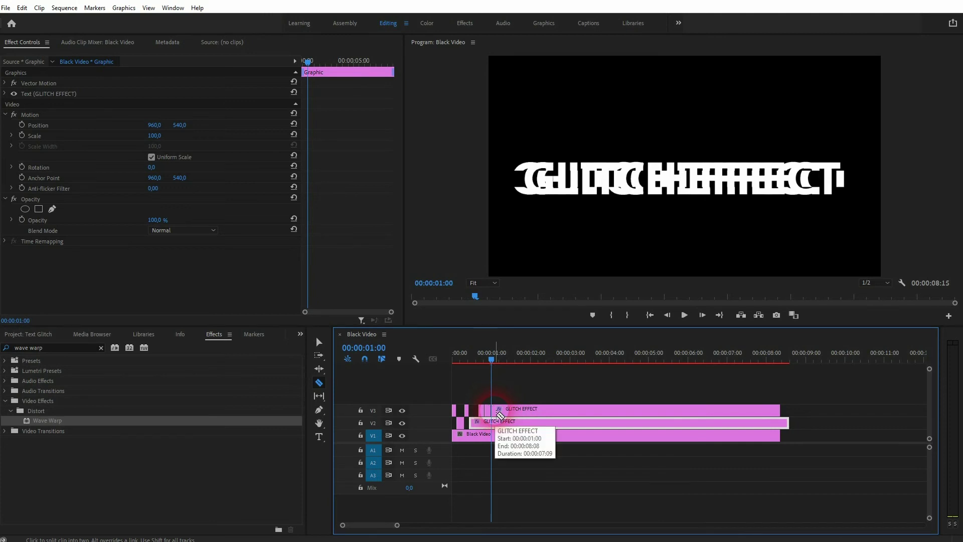
{"action": "key", "text": "v"}
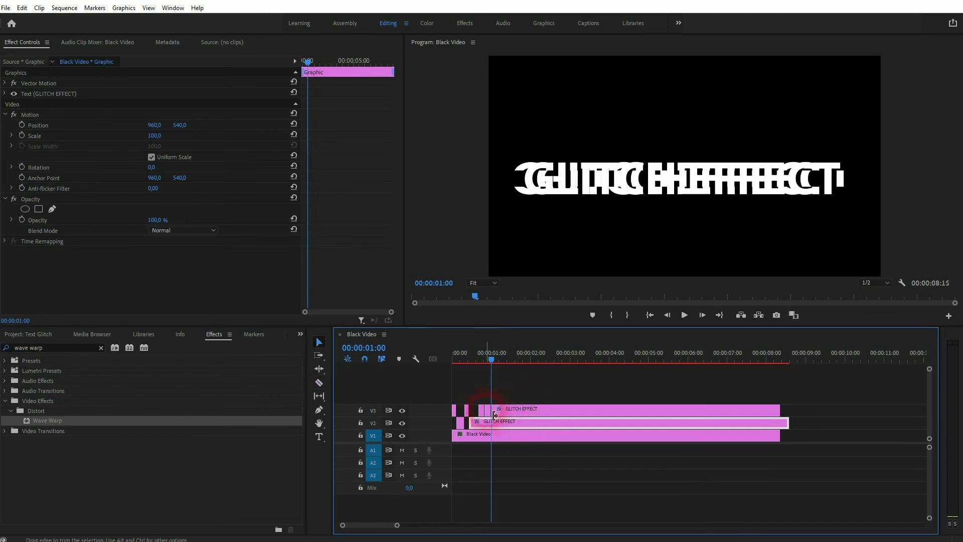
{"action": "left_click", "coordinate": [504, 412]}
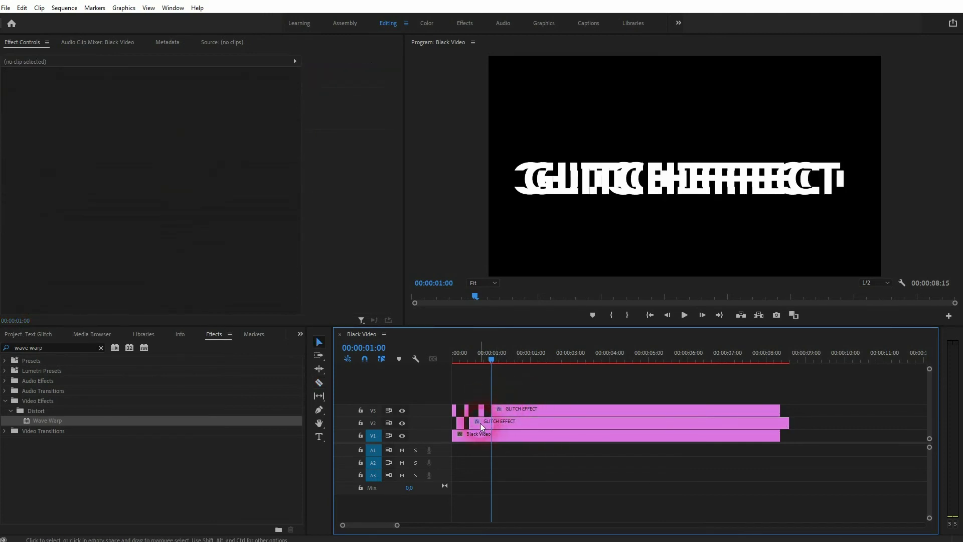
{"action": "key", "text": "c"}
{"action": "left_click", "coordinate": [483, 423]}
Nudge the right V2 title piece slightly later and delete the long V3 title clip
{"action": "key", "text": "v"}
{"action": "left_click", "coordinate": [486, 421]}
{"action": "left_click_drag", "start_coordinate": [487, 422], "coordinate": [494, 423]}
{"action": "left_click", "coordinate": [532, 410]}
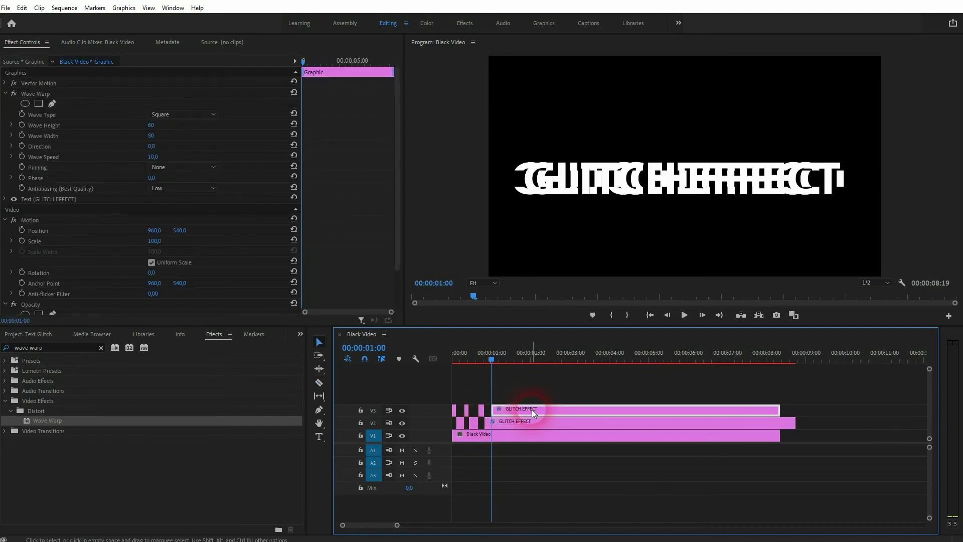
{"action": "key", "text": "Delete"}
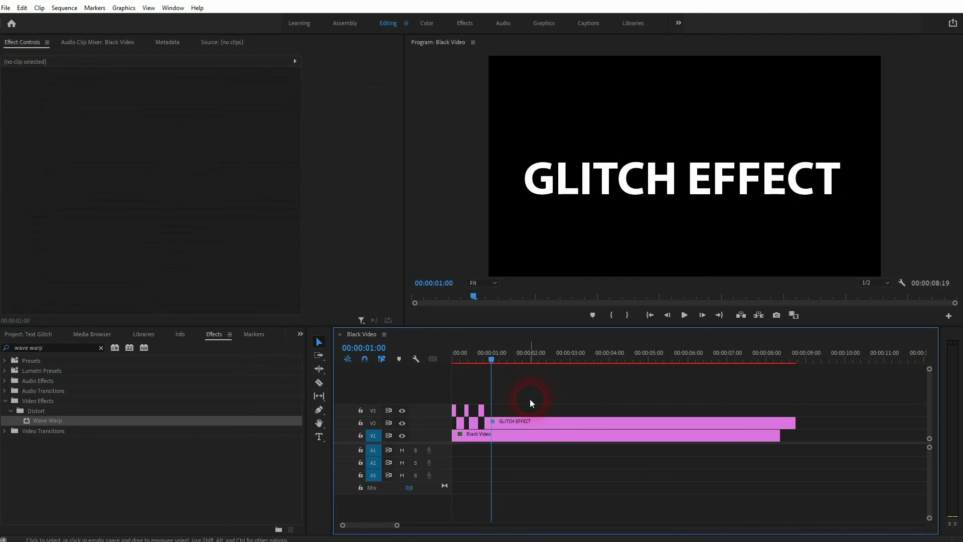
Cut the V2 title clip at one second and delete its long remainder
{"action": "key", "text": "c"}
{"action": "left_click", "coordinate": [489, 423]}
{"action": "key", "text": "v"}
{"action": "left_click", "coordinate": [532, 423]}
{"action": "key", "text": "Delete"}
Duplicate the short glitch pieces after the originals and preview from the sequence start
{"action": "left_click_drag", "start_coordinate": [510, 402], "coordinate": [499, 427]}
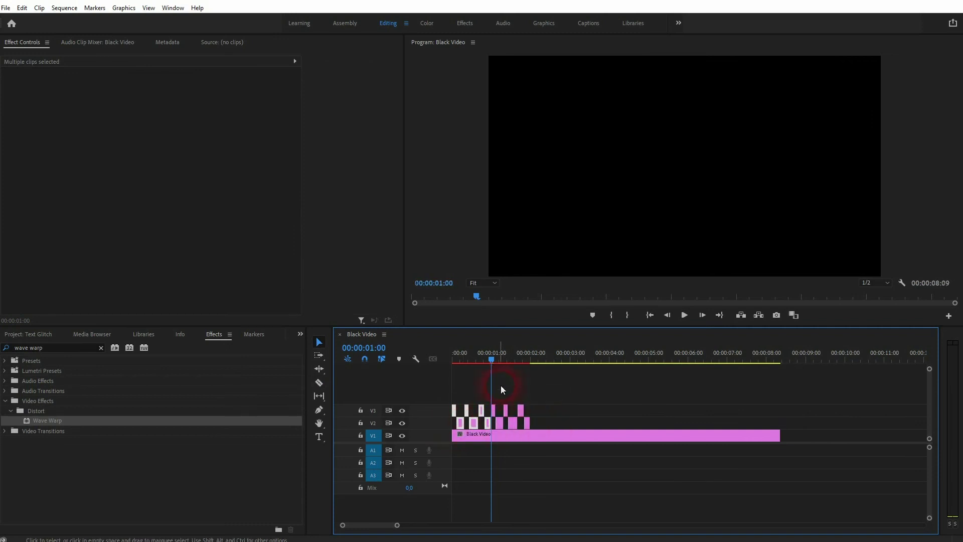
{"action": "left_click", "coordinate": [490, 361]}
{"action": "left_click_drag", "start_coordinate": [489, 359], "coordinate": [429, 363]}
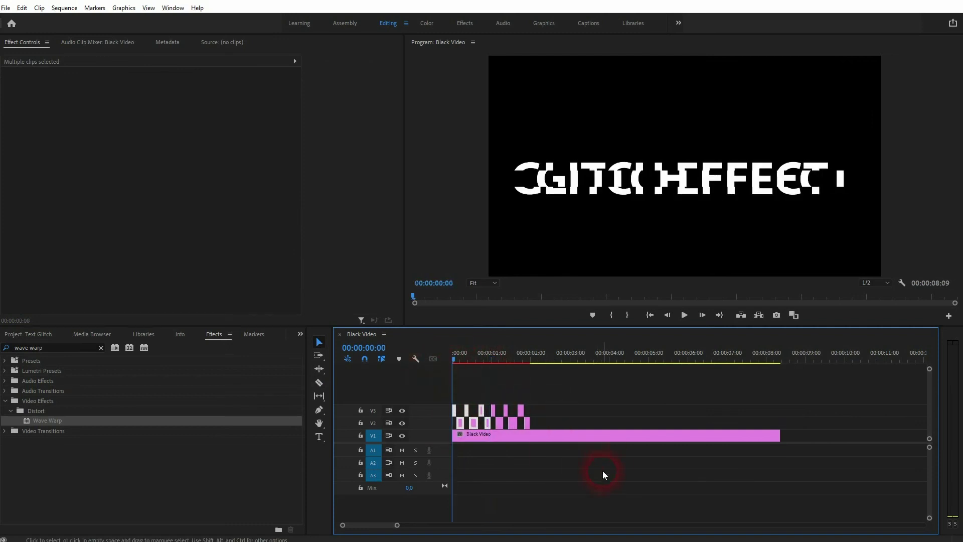
{"action": "key", "text": "space"}
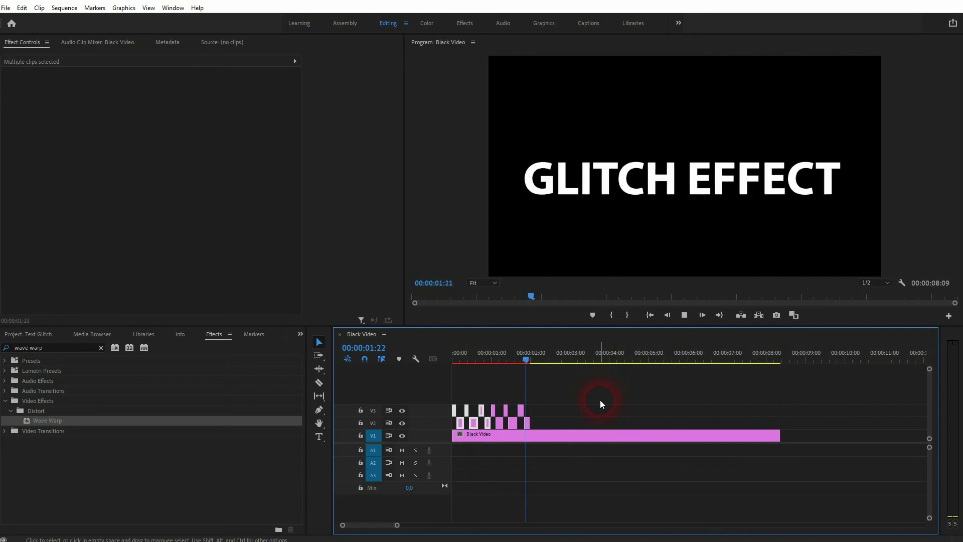
Stop the preview and set the first V3 glitch piece's Motion Scale to 95
{"action": "left_click", "coordinate": [523, 356]}
{"action": "key", "text": "Home"}
{"action": "left_click", "coordinate": [507, 398]}
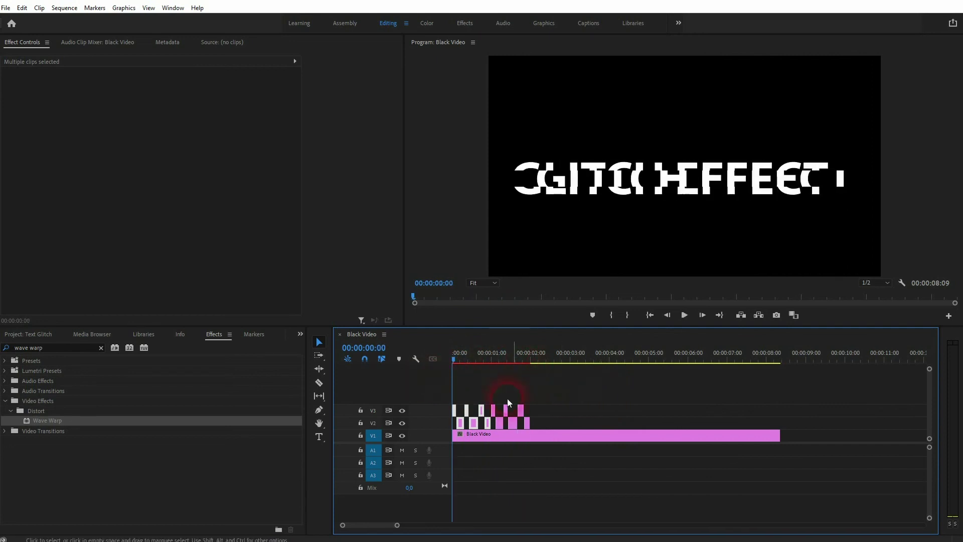
{"action": "left_click", "coordinate": [552, 404]}
{"action": "left_click", "coordinate": [456, 411]}
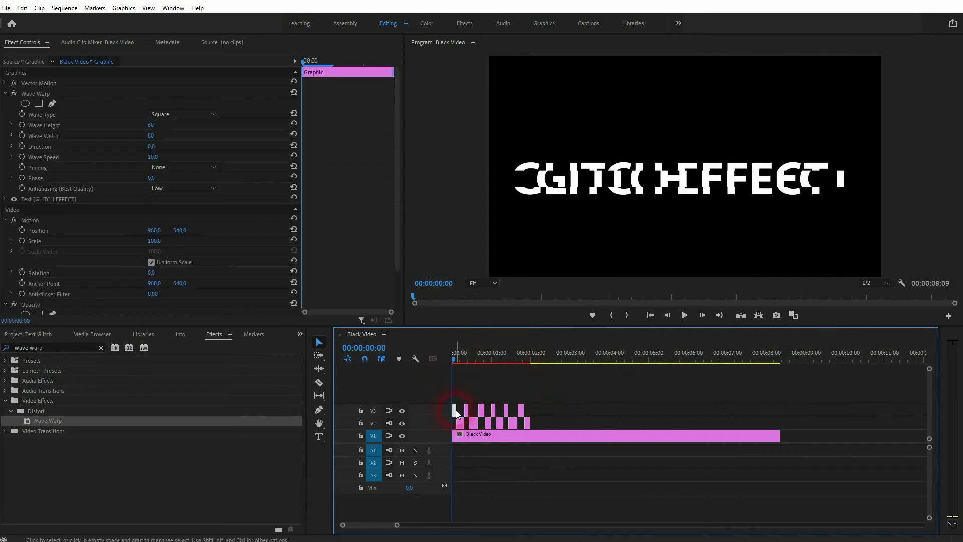
{"action": "left_click", "coordinate": [156, 175]}
{"action": "left_click", "coordinate": [35, 216]}
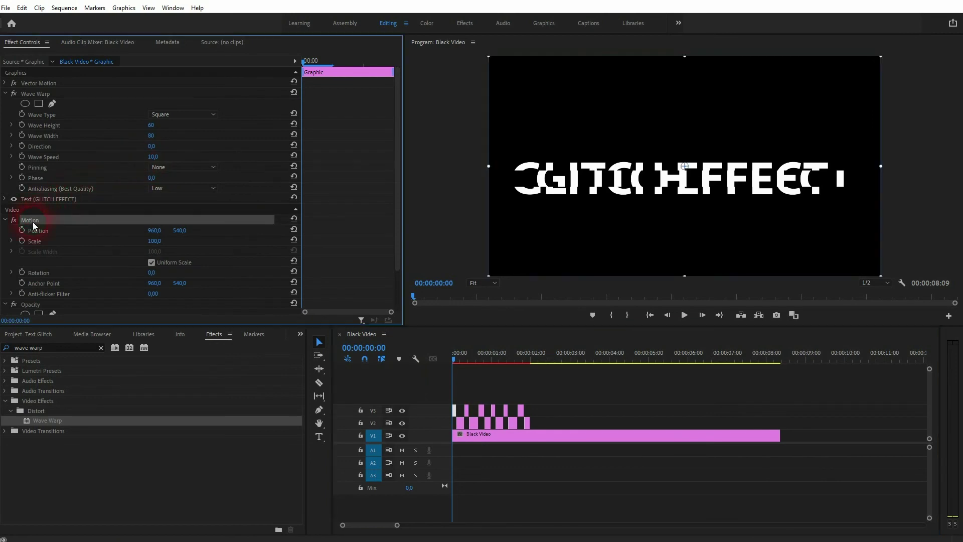
{"action": "scroll", "coordinate": [105, 212], "scroll_direction": "down", "scroll_amount": 1}
{"action": "left_click", "coordinate": [37, 222]}
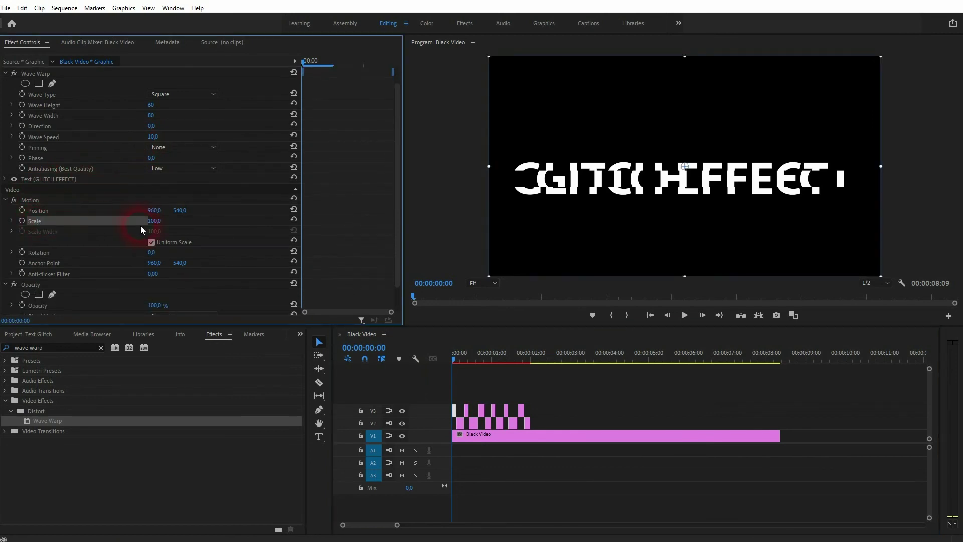
{"action": "left_click", "coordinate": [160, 221]}
{"action": "type", "text": "95"}
{"action": "key", "text": "Return"}
{"action": "left_click", "coordinate": [246, 305]}
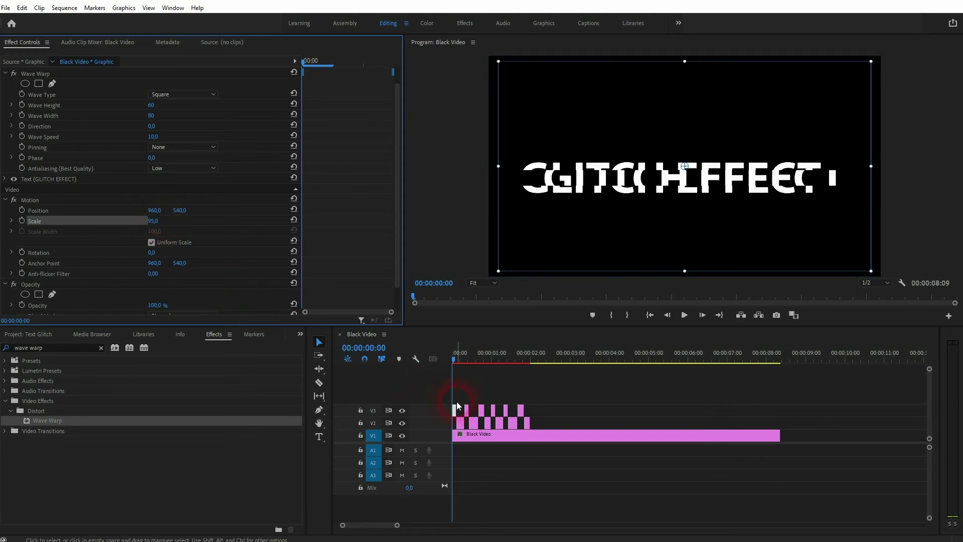
Give the next three V3 glitch pieces Scale values of 102, 99 and 100
{"action": "left_click", "coordinate": [467, 410]}
{"action": "left_click", "coordinate": [156, 241]}
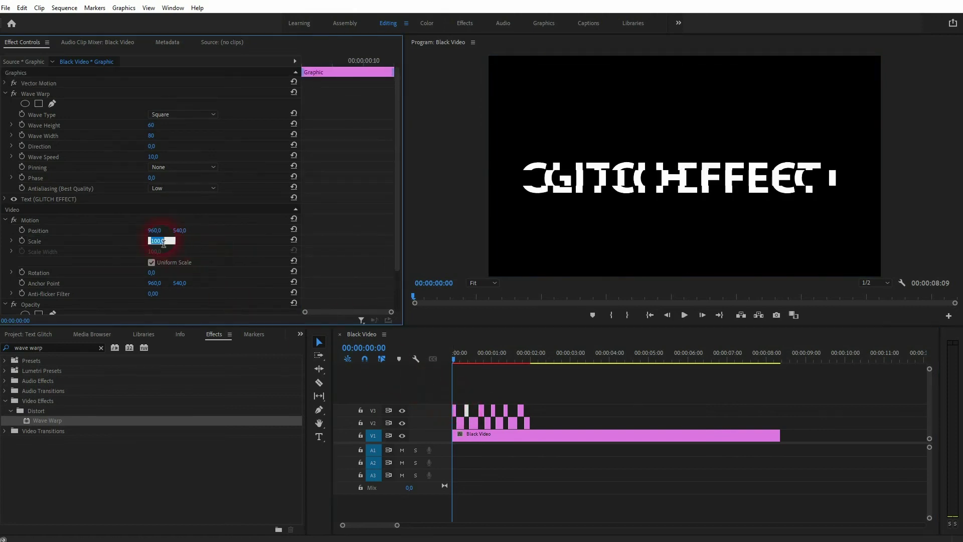
{"action": "type", "text": "102"}
{"action": "left_click", "coordinate": [427, 352]}
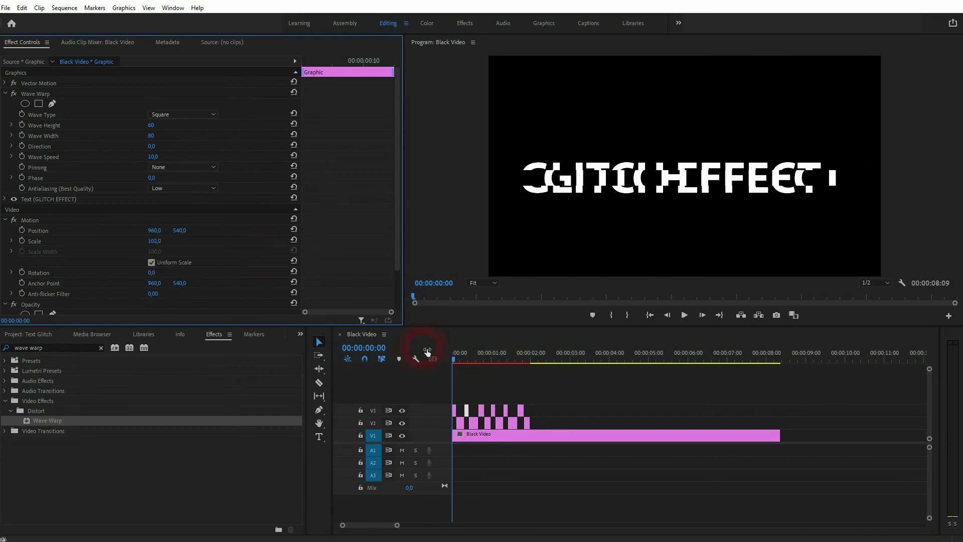
{"action": "left_click", "coordinate": [481, 408]}
{"action": "left_click", "coordinate": [156, 241]}
{"action": "type", "text": "99"}
{"action": "left_click", "coordinate": [479, 431]}
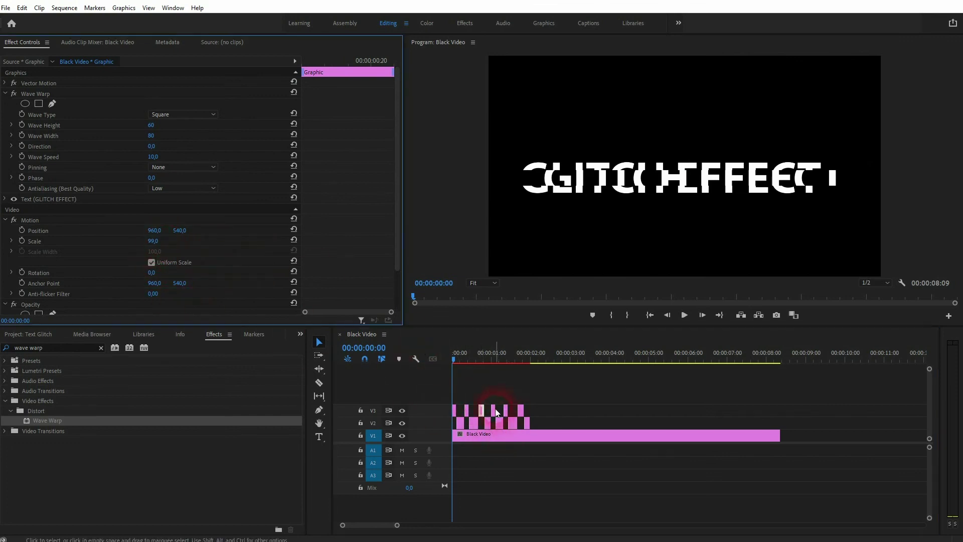
{"action": "left_click", "coordinate": [160, 243]}
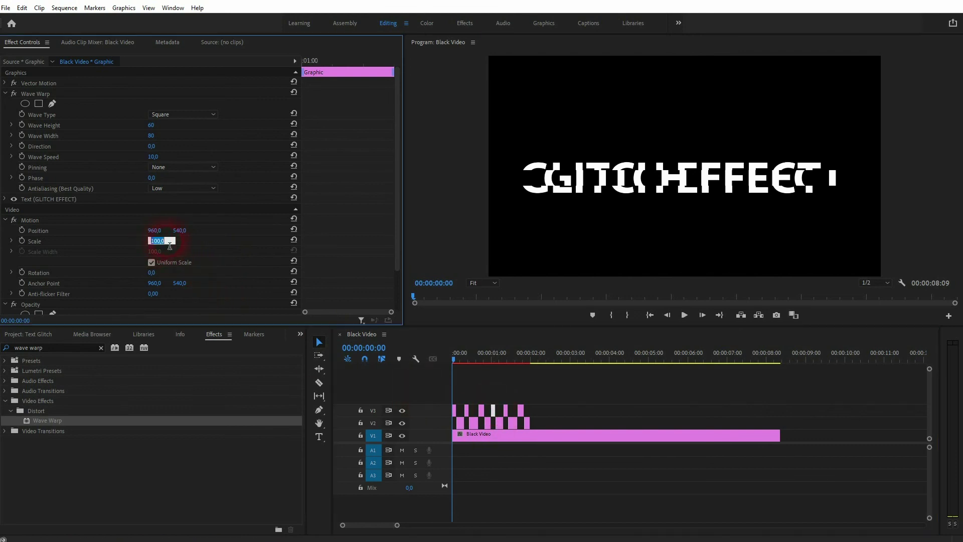
{"action": "type", "text": "100"}
Set the last two V3 glitch pieces' Scale to 96 and 101
{"action": "left_click", "coordinate": [506, 410]}
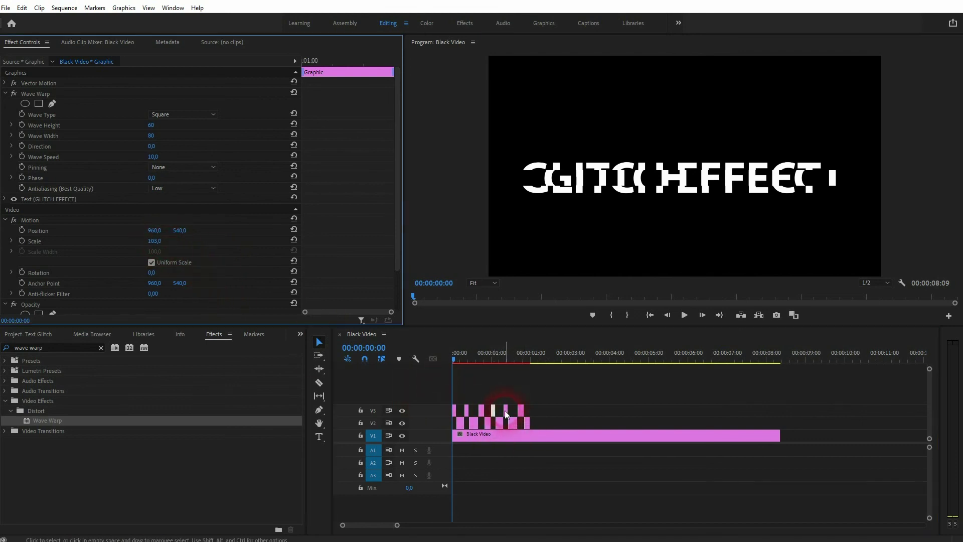
{"action": "left_click", "coordinate": [163, 243]}
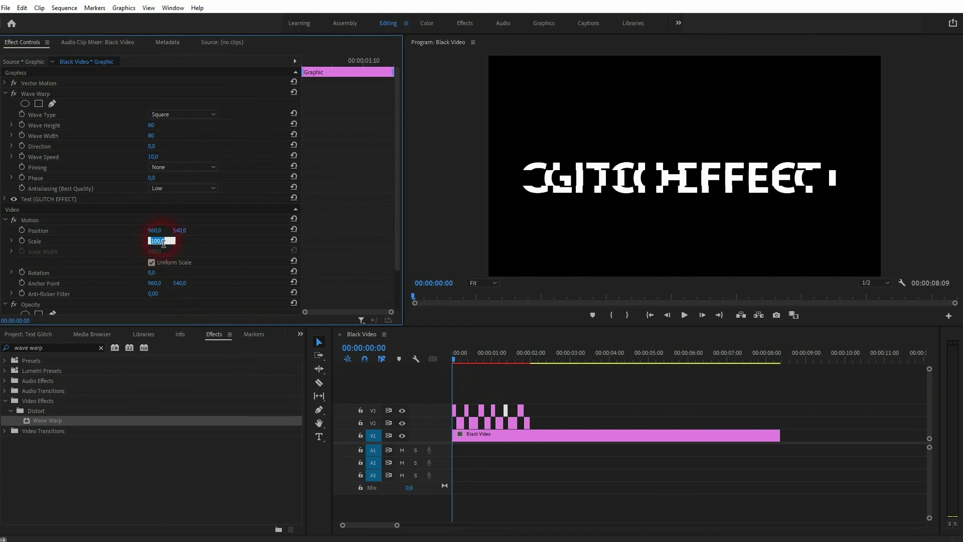
{"action": "type", "text": "96"}
{"action": "key", "text": "Return"}
{"action": "left_click", "coordinate": [521, 415]}
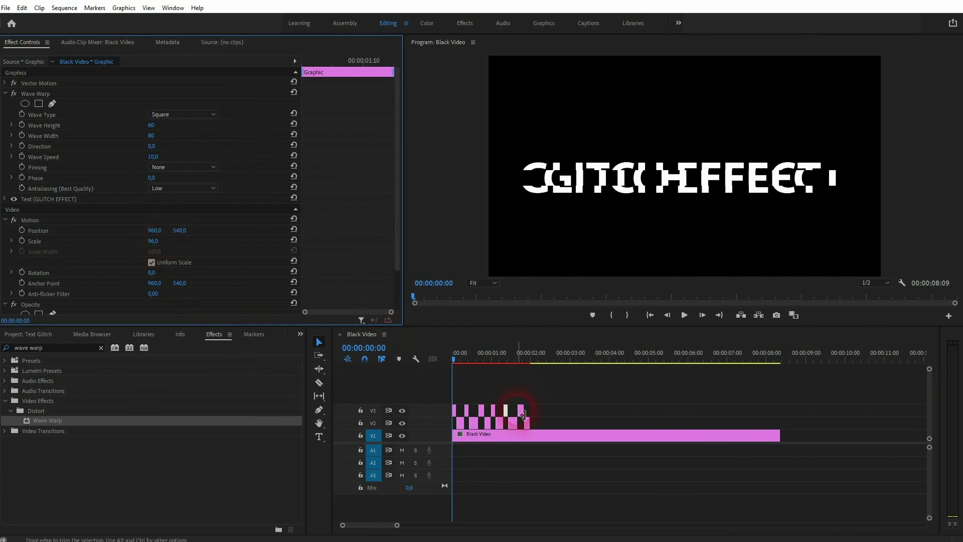
{"action": "left_click", "coordinate": [155, 242]}
{"action": "type", "text": "101"}
{"action": "key", "text": "Return"}
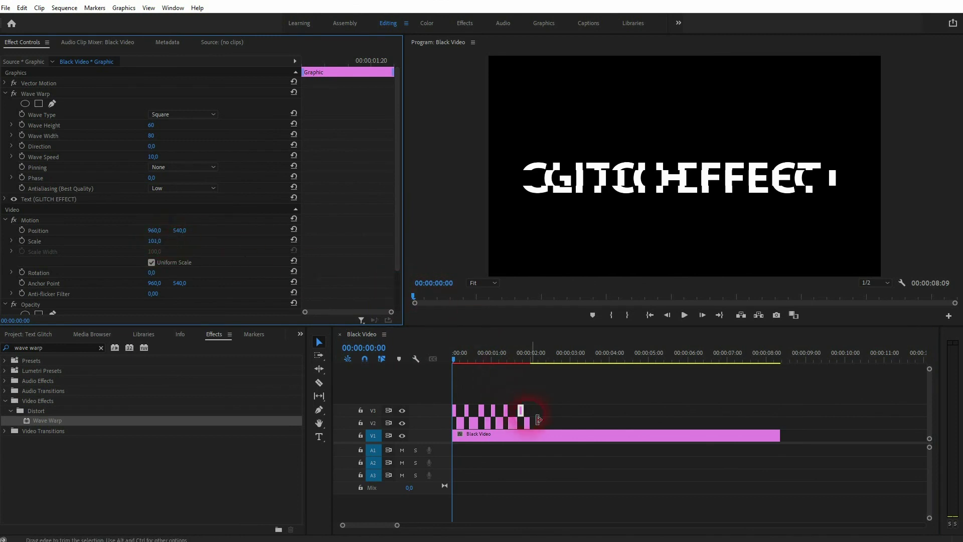
Preview the sequence, then extend the last V2 piece into a steady clean title
{"action": "key", "text": "space"}
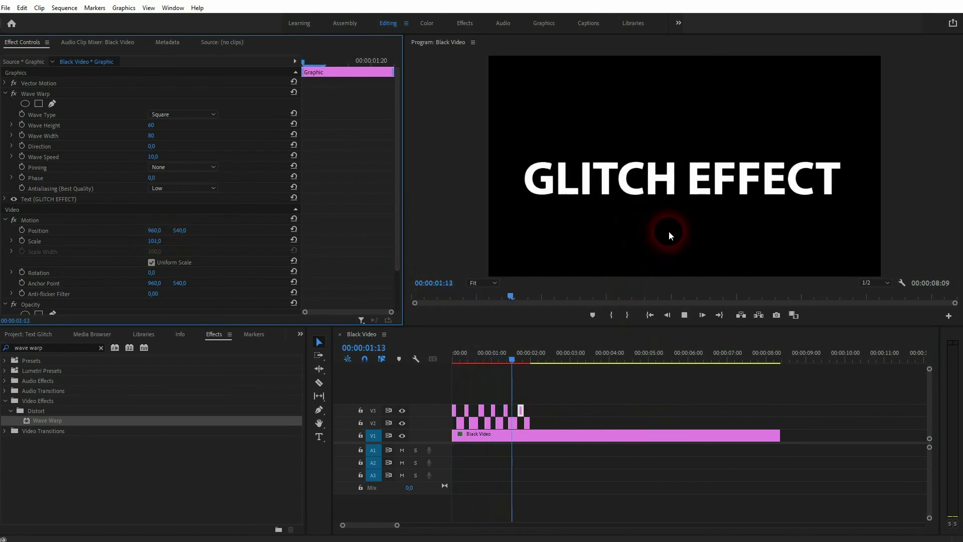
{"action": "key", "text": "space"}
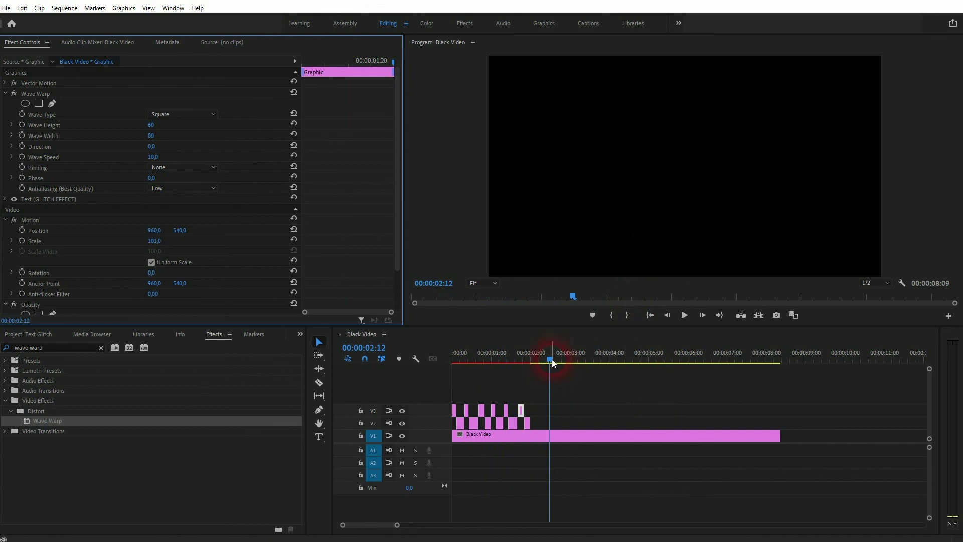
{"action": "left_click_drag", "start_coordinate": [552, 362], "coordinate": [449, 364]}
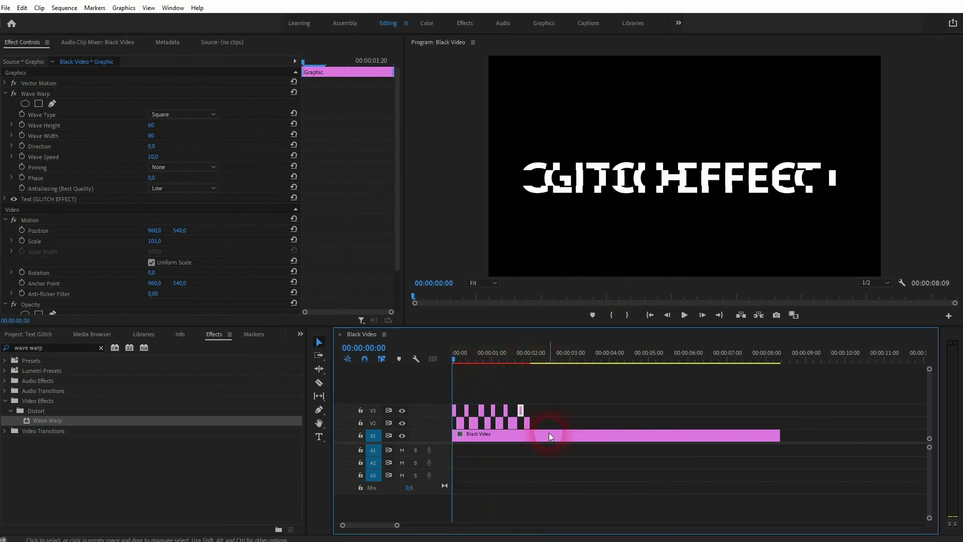
{"action": "left_click_drag", "start_coordinate": [530, 423], "coordinate": [602, 423]}
Trim the Black Video clip to end with the title at 00:00:03:21
{"action": "key", "text": "space"}
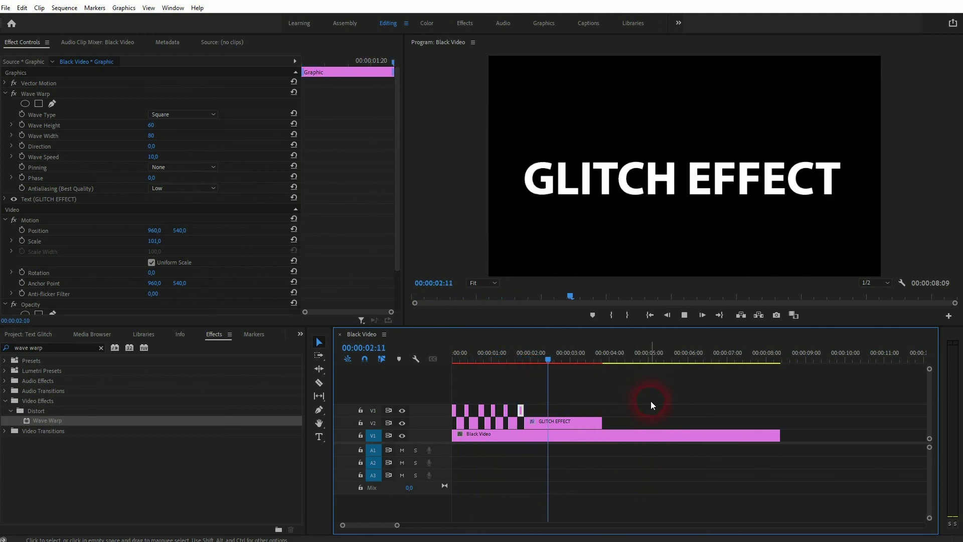
{"action": "key", "text": "space"}
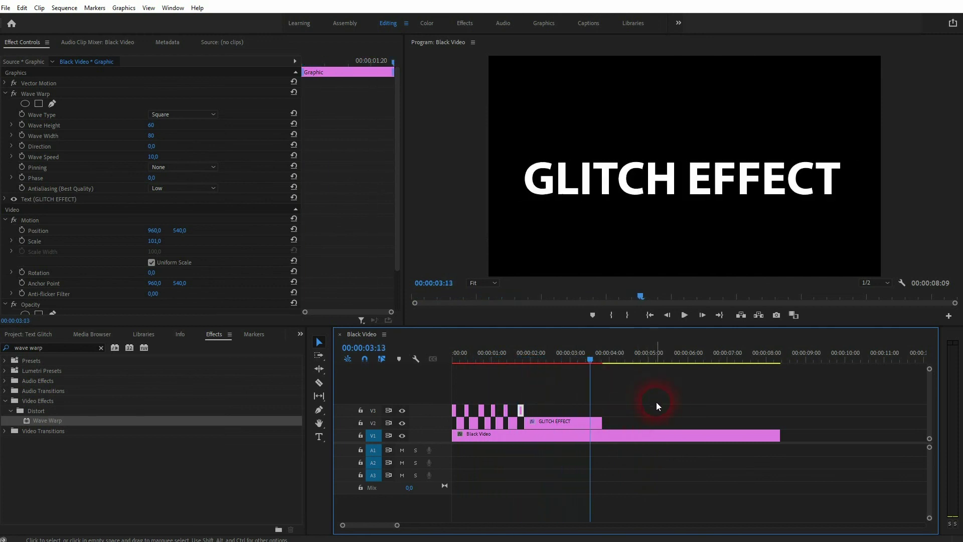
{"action": "left_click_drag", "start_coordinate": [779, 435], "coordinate": [604, 437]}
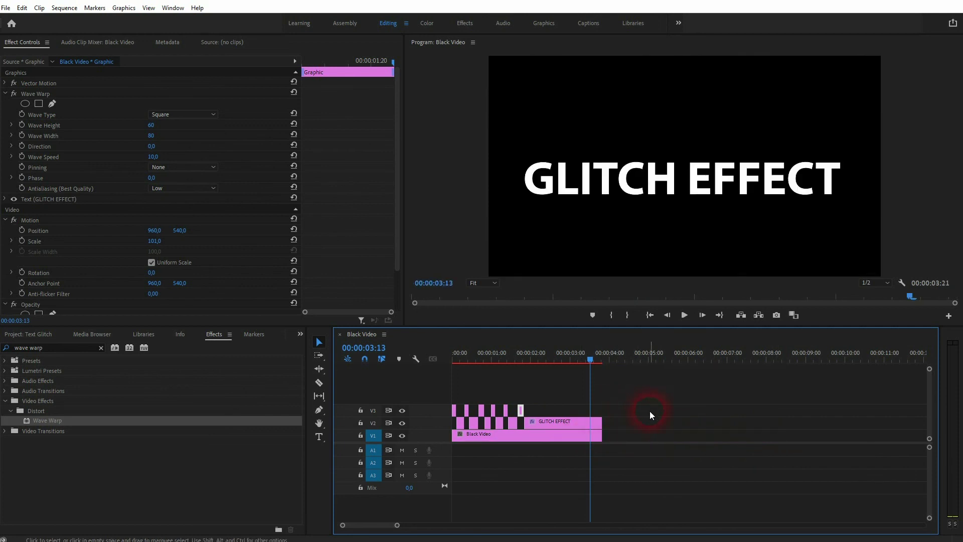